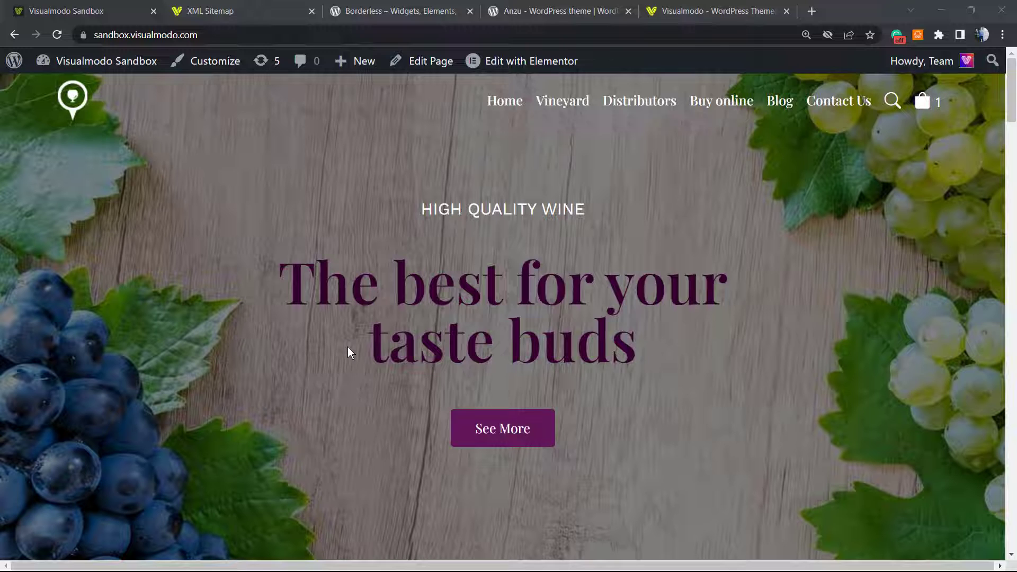
Compare the XML Sitemap index tab with the Visualmodo Sandbox homepage.
click(240, 9)
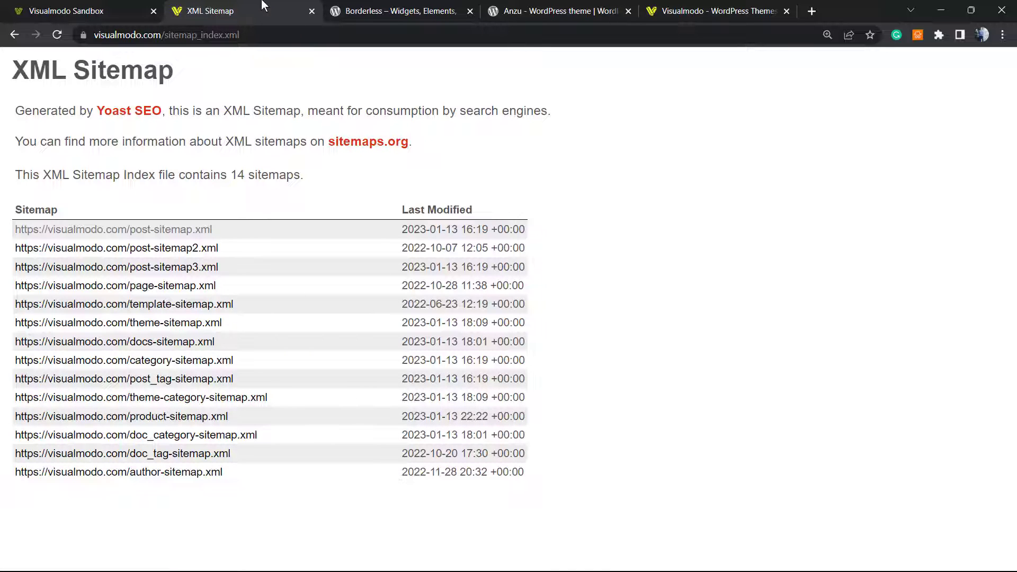
click(132, 10)
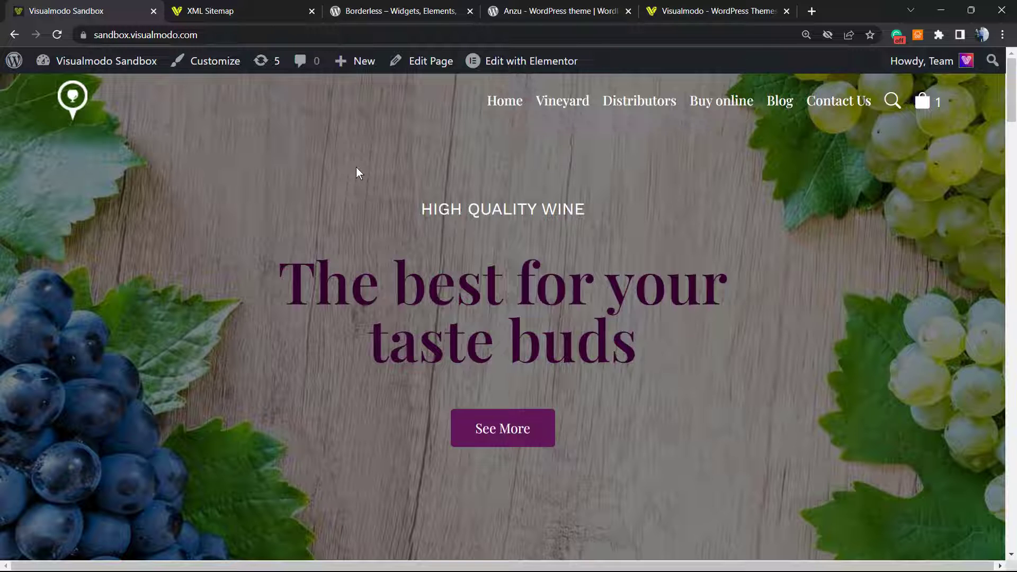
click(203, 4)
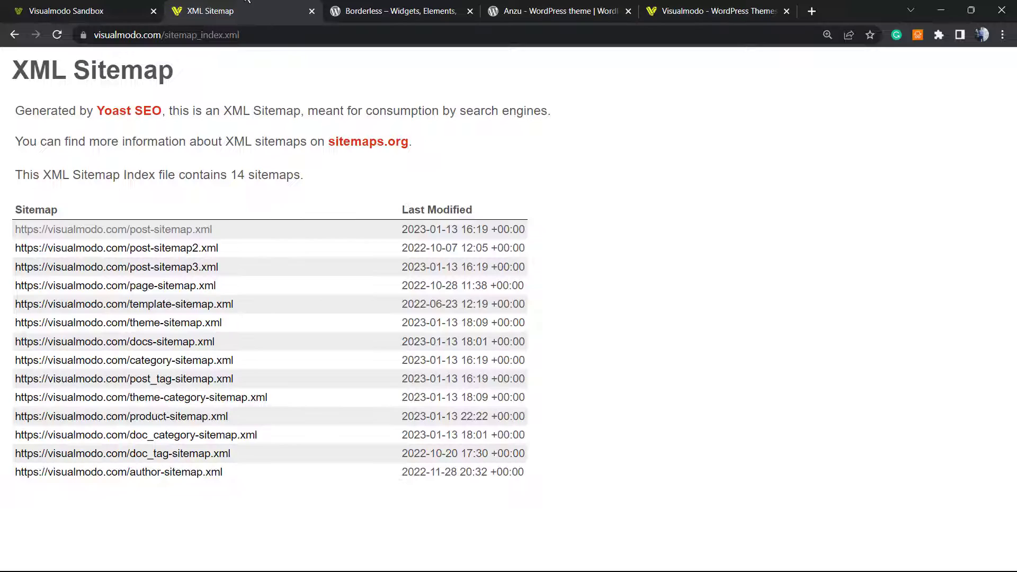
click(144, 8)
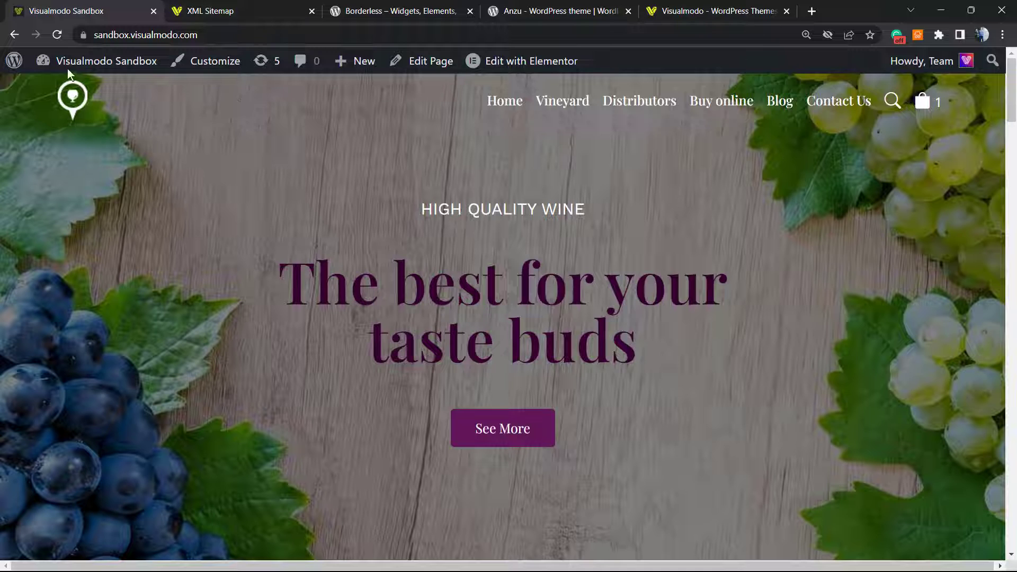
Go from the Sandbox homepage through the WordPress dashboard to the Add New Plugins page.
mouse_move(59, 68)
click(45, 92)
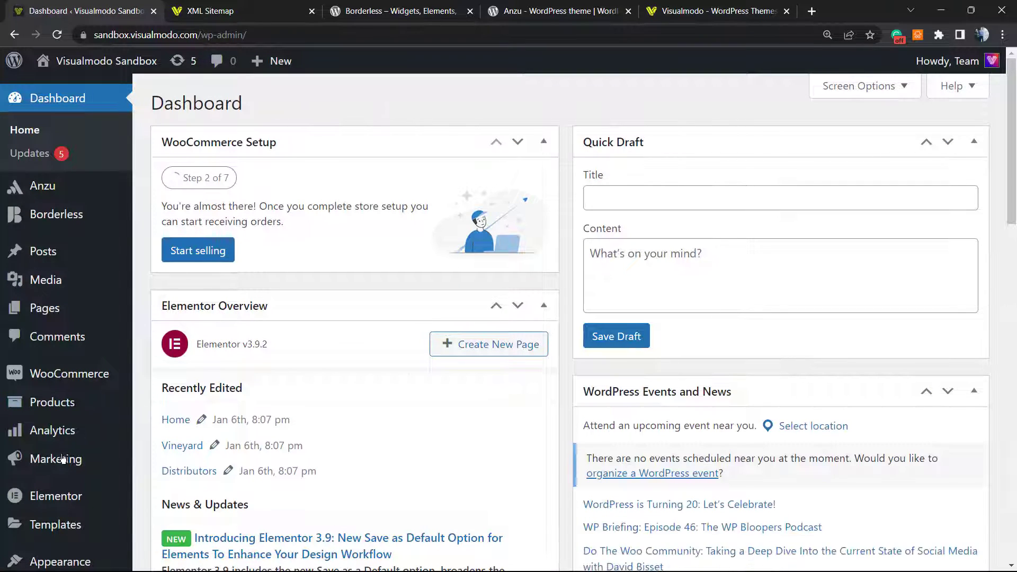
scroll(165, 351, down, 1)
scroll(164, 352, down, 2)
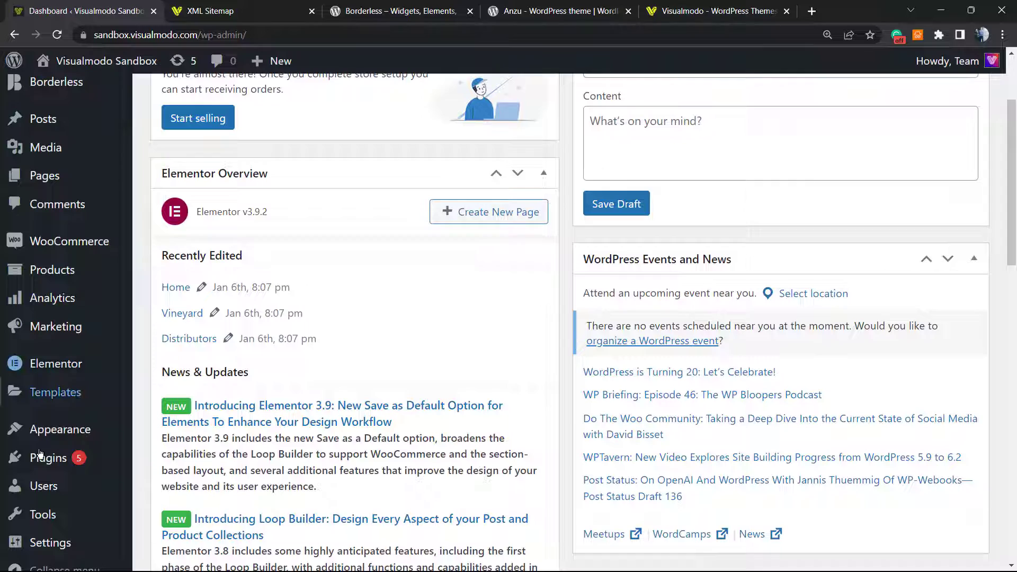
mouse_move(37, 469)
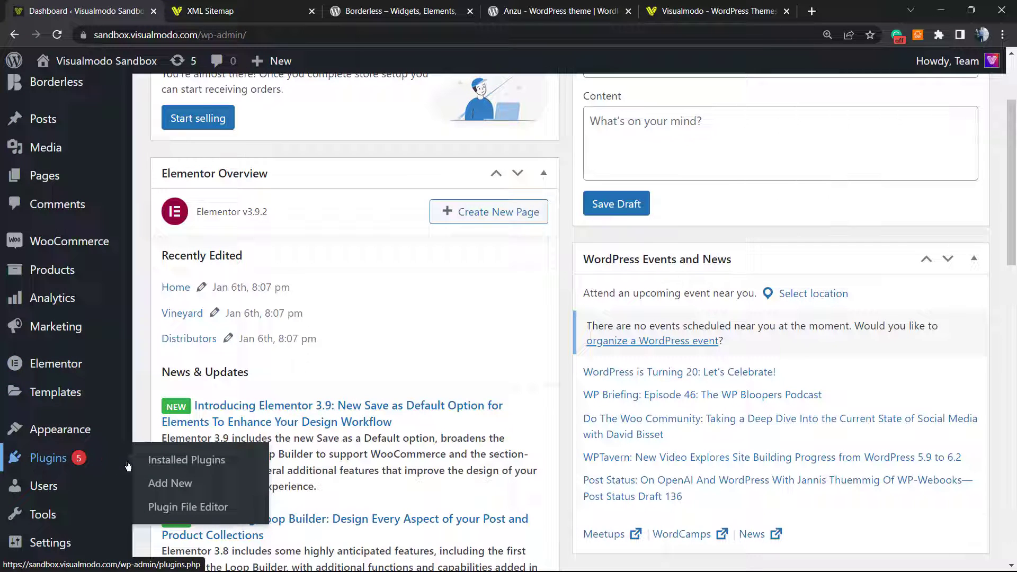
click(181, 488)
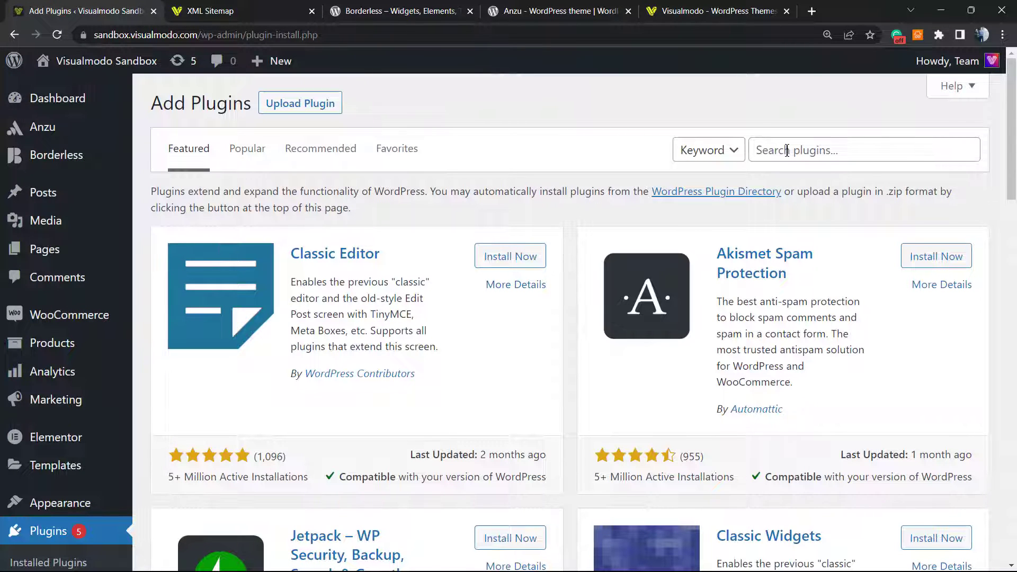
Search plugins for 'all', note All in One SEO's installs and 2,811 ratings, and install it.
click(788, 151)
click(784, 153)
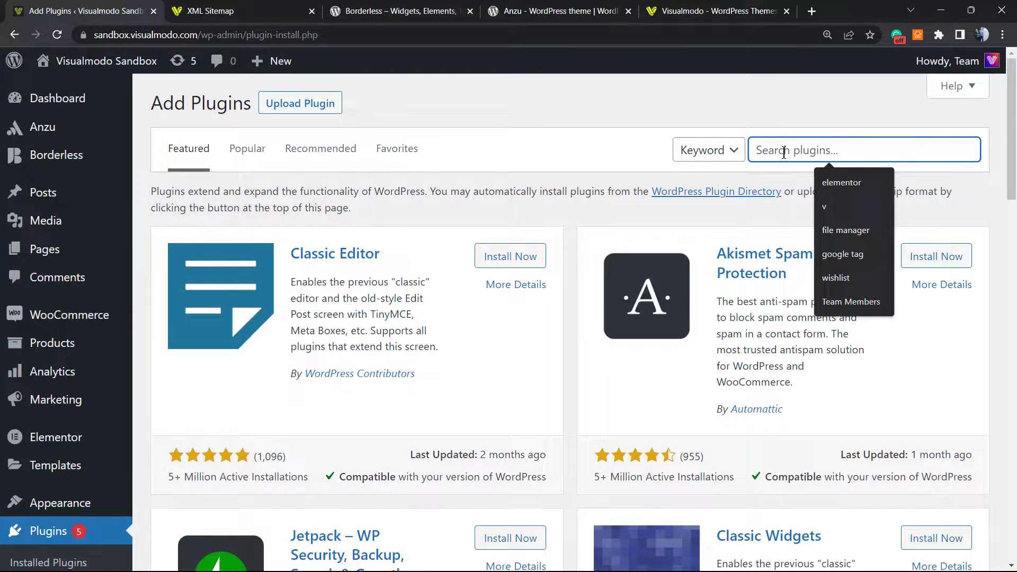
text(all in one)
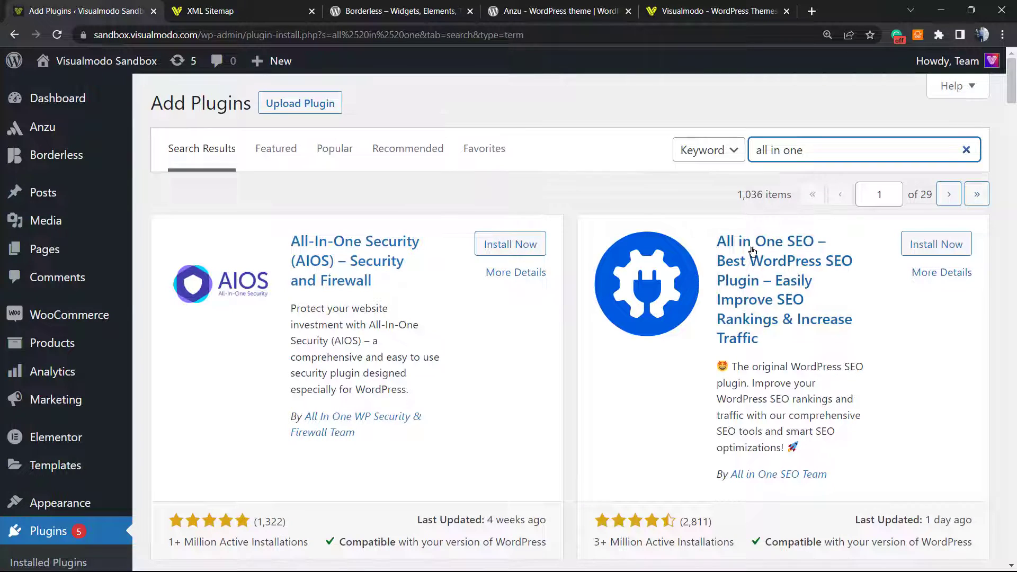
scroll(751, 305, down, 1)
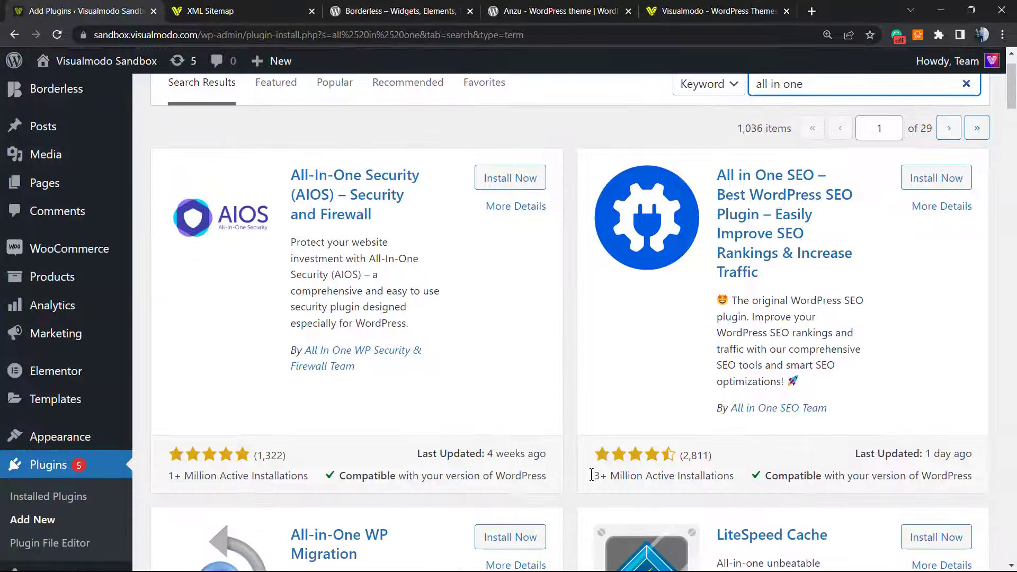
drag(593, 476, 712, 480)
double_click(695, 456)
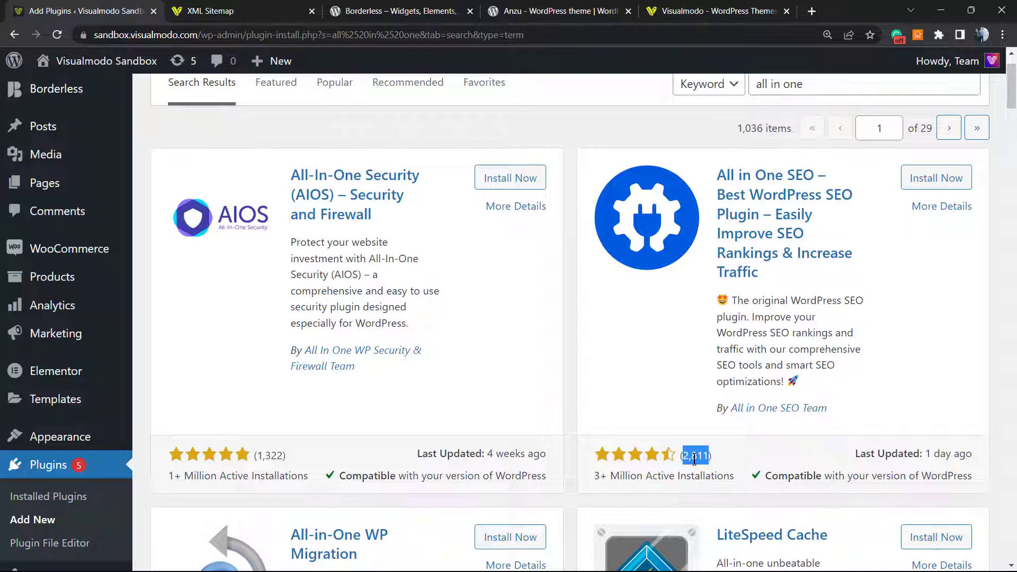
scroll(771, 263, up, 2)
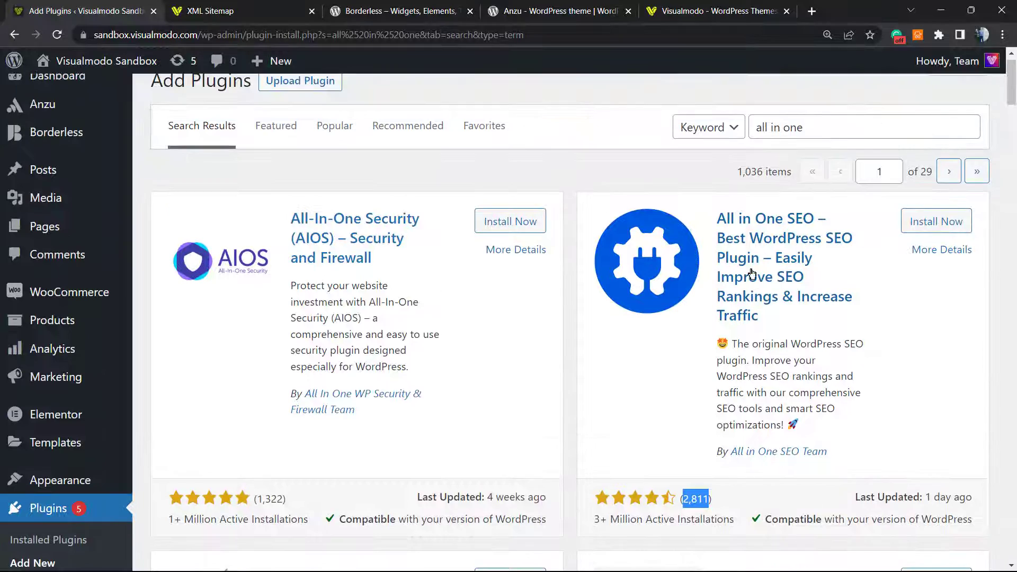
click(920, 245)
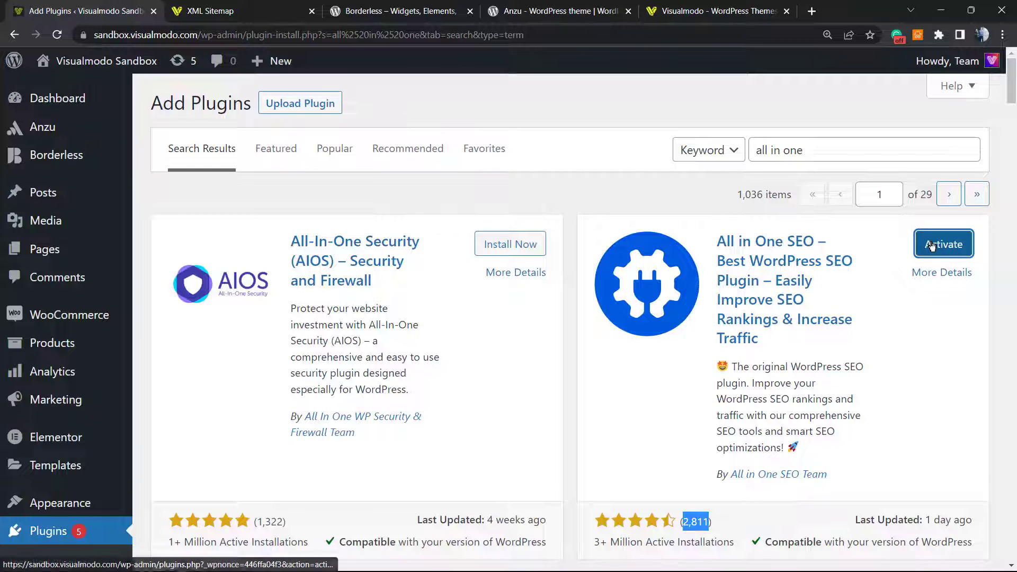
Activate All in One SEO, launch its setup wizard, and select Yoast SEO under Import data.
click(944, 244)
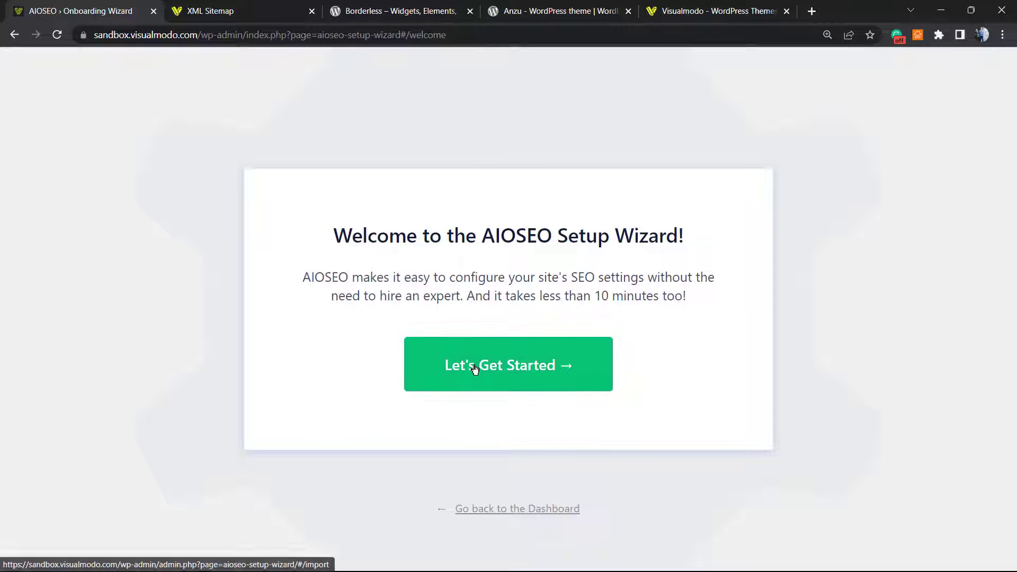
click(504, 371)
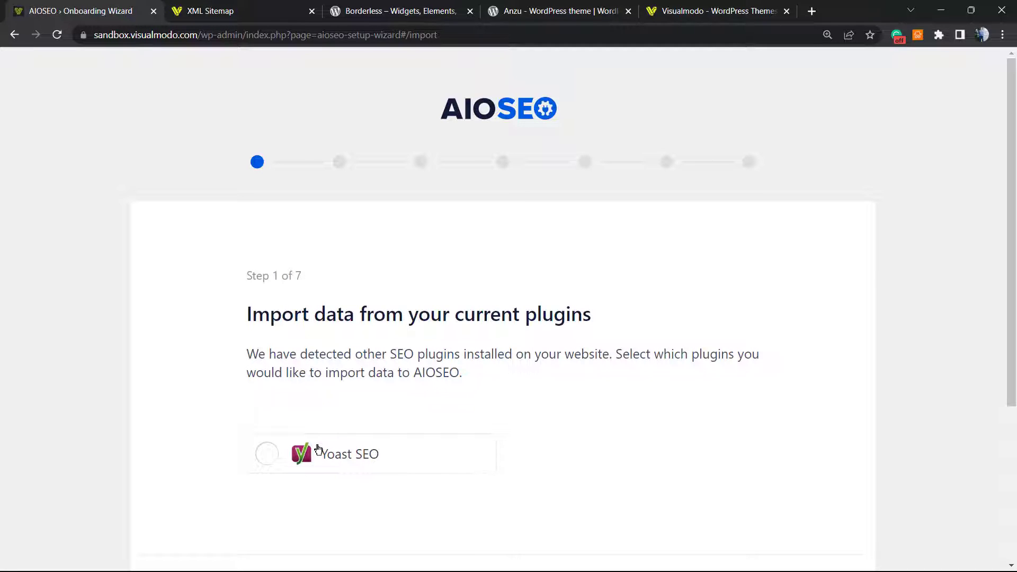
click(354, 457)
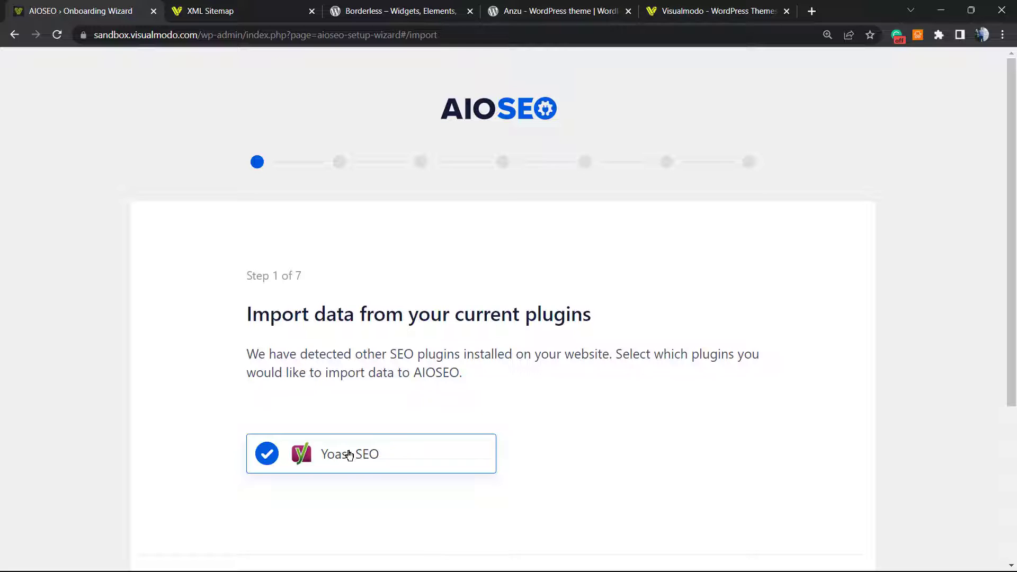
scroll(348, 454, down, 3)
scroll(352, 418, up, 2)
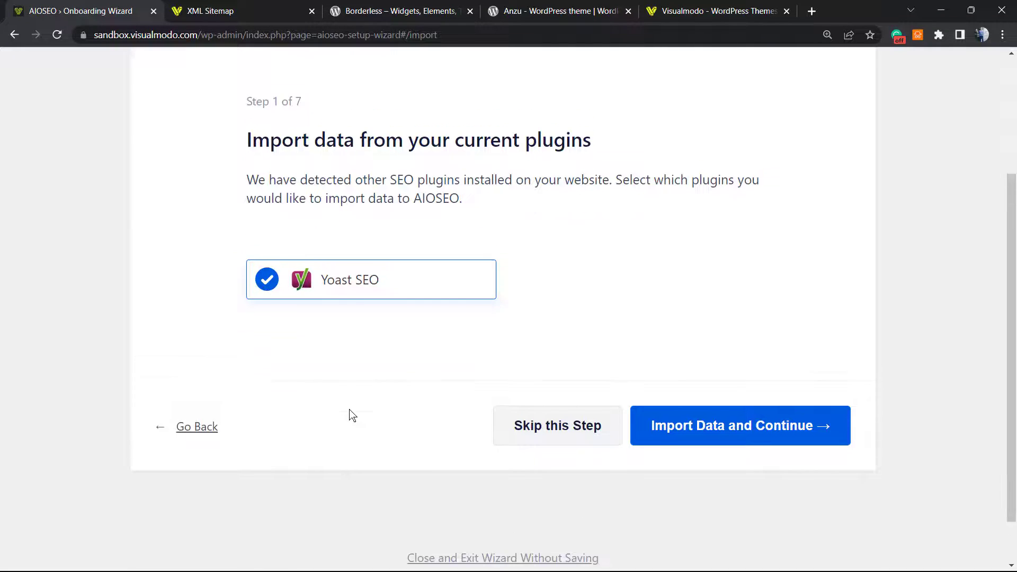
scroll(367, 418, down, 1)
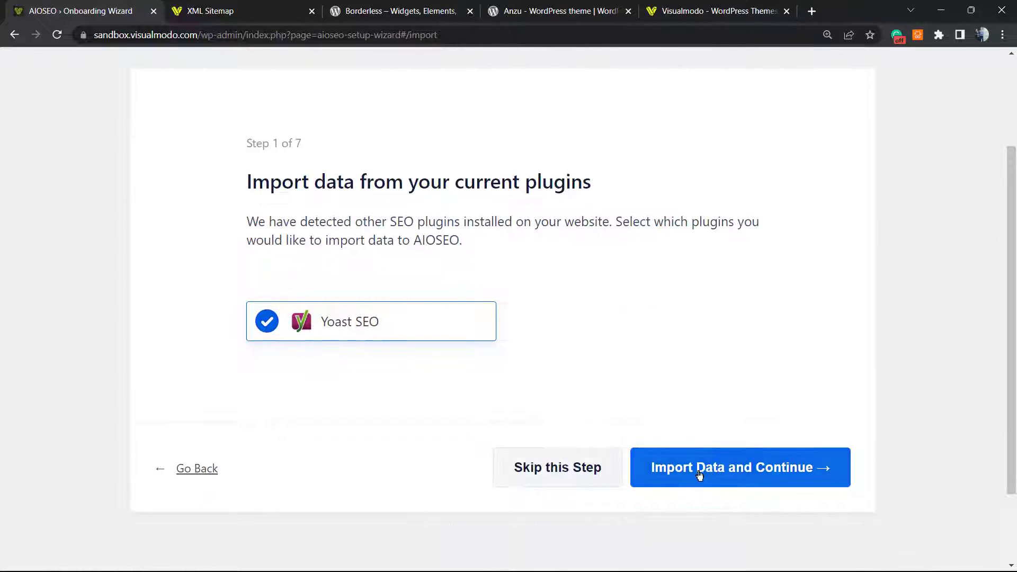
Import the Yoast SEO data and advance to Step 2 with Blog as the site category.
click(700, 472)
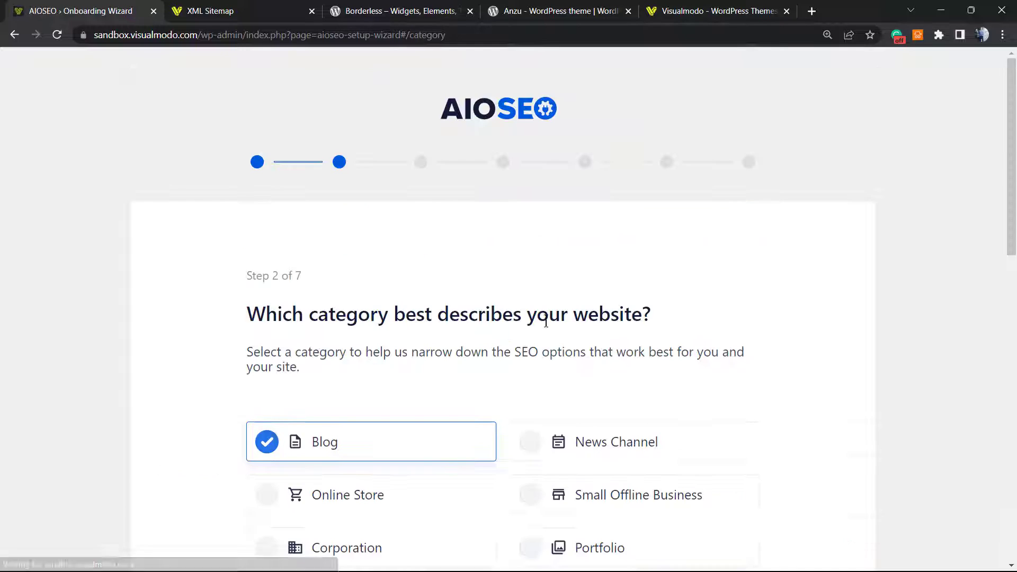
scroll(473, 339, down, 2)
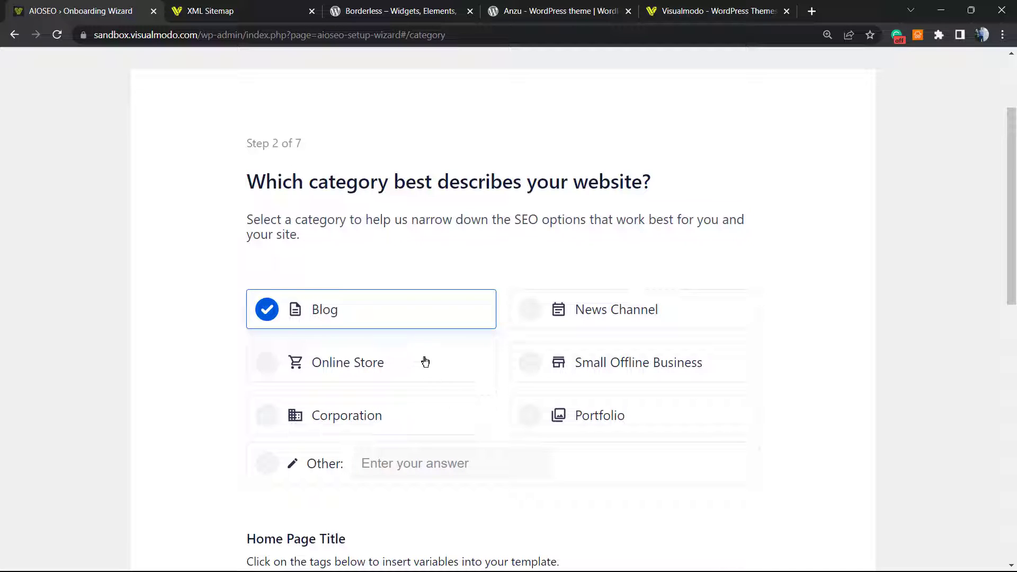
scroll(419, 334, down, 3)
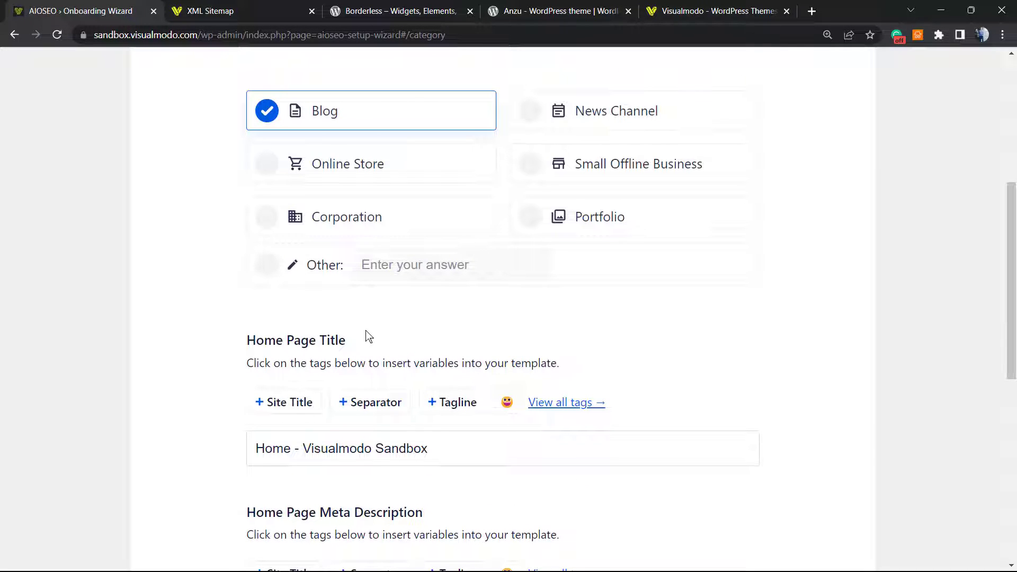
scroll(370, 337, down, 1)
Review the home page title 'Home - Visualmodo Sandbox' and select the meta description text.
triple_click(275, 282)
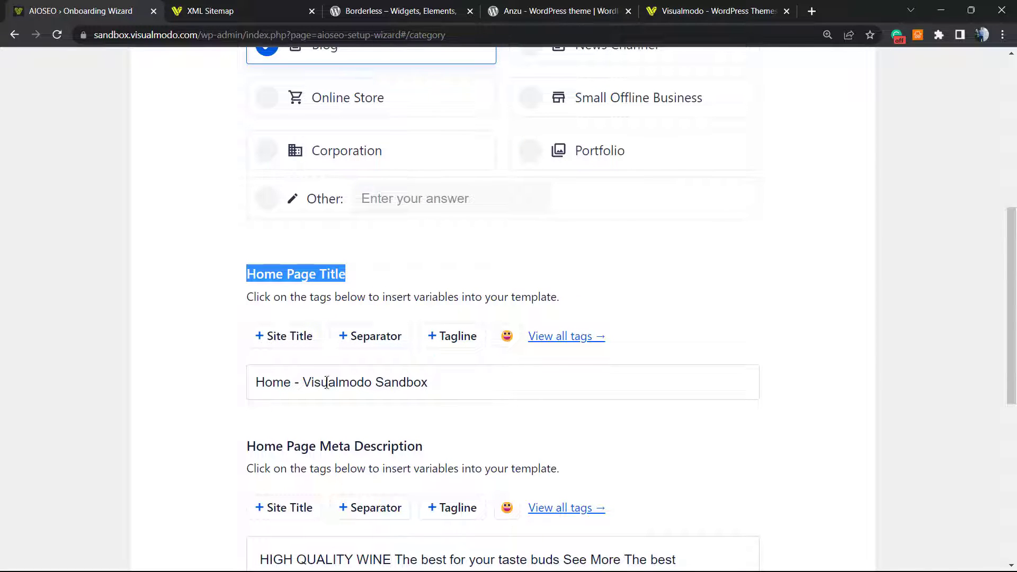
scroll(327, 381, down, 3)
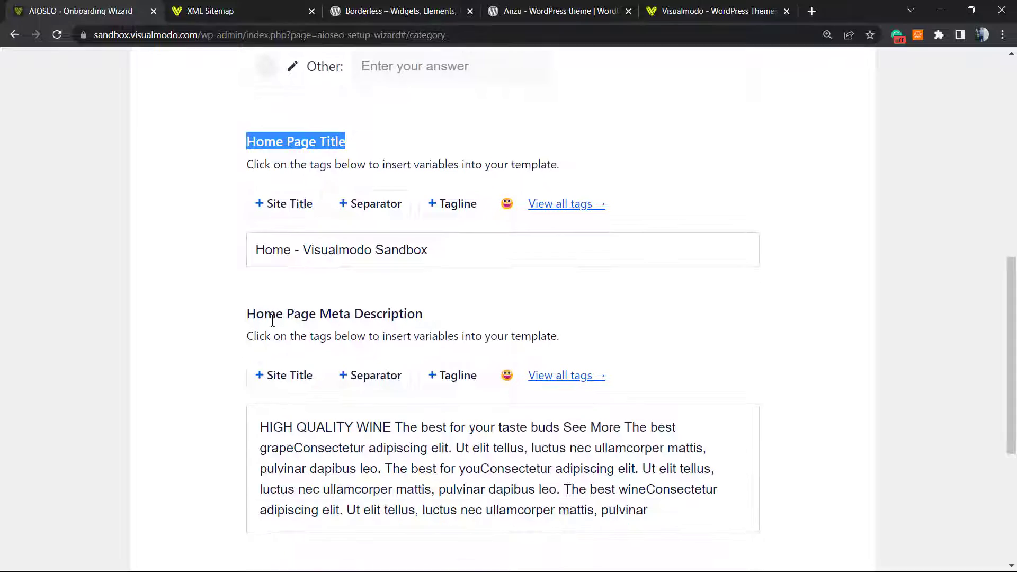
scroll(366, 349, down, 1)
double_click(332, 399)
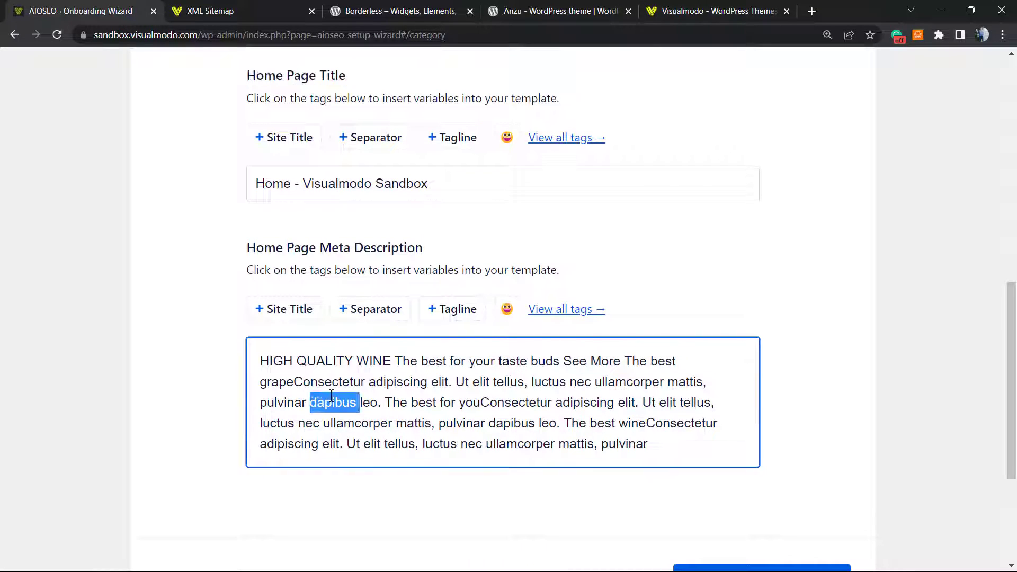
key(ctrl+a)
scroll(399, 395, down, 3)
scroll(400, 396, up, 2)
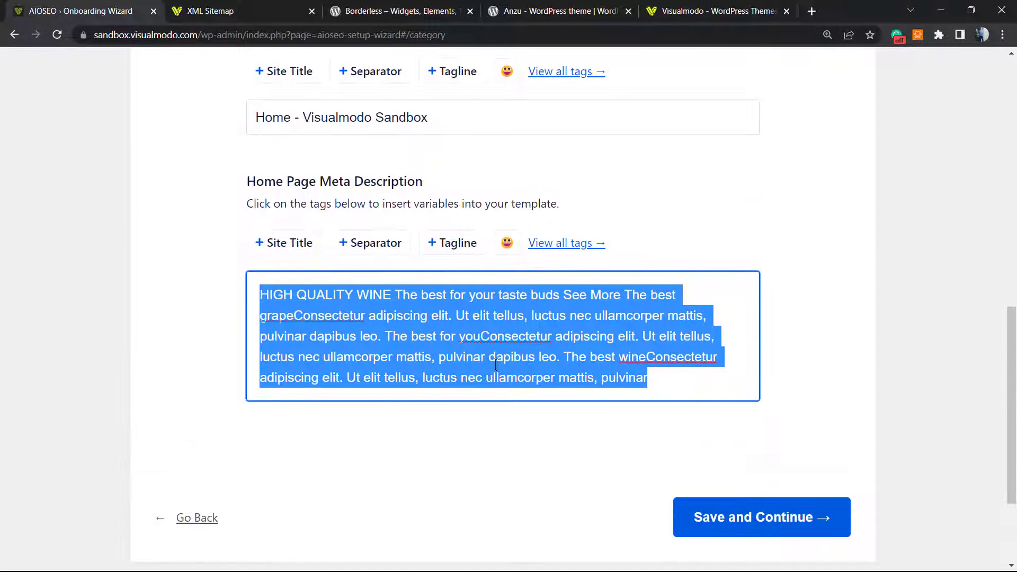
scroll(479, 381, up, 1)
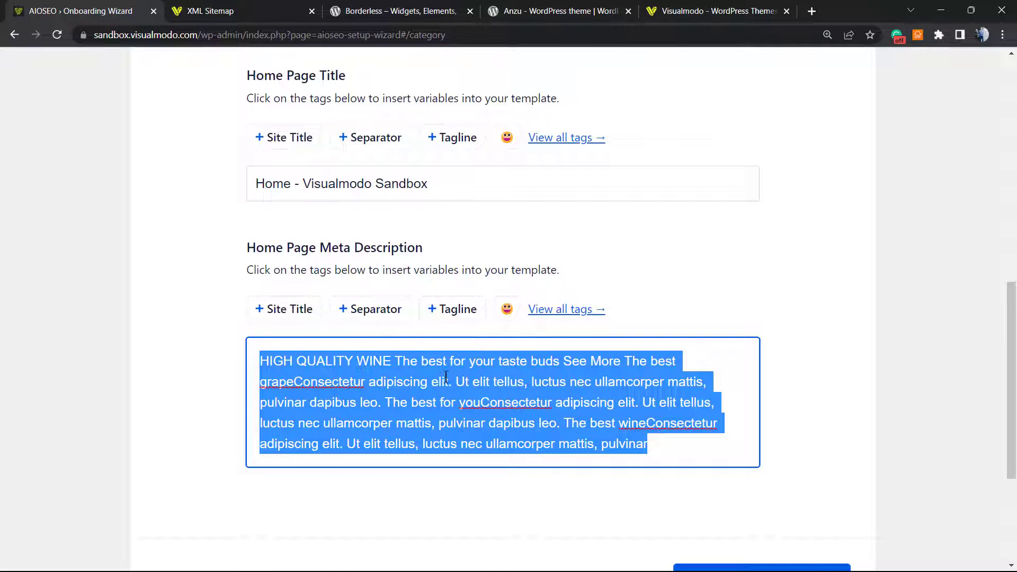
scroll(437, 382, up, 1)
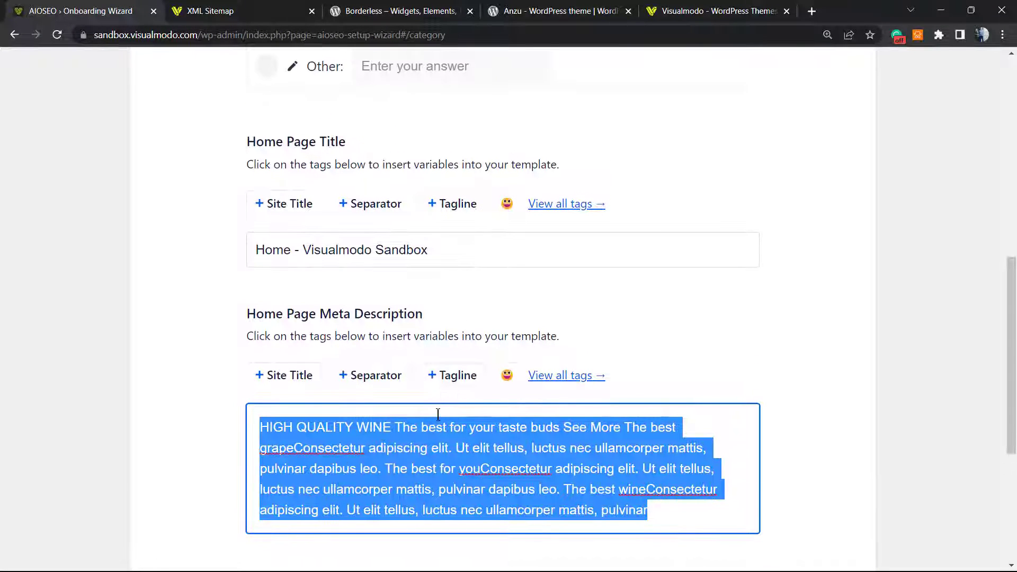
scroll(438, 414, down, 2)
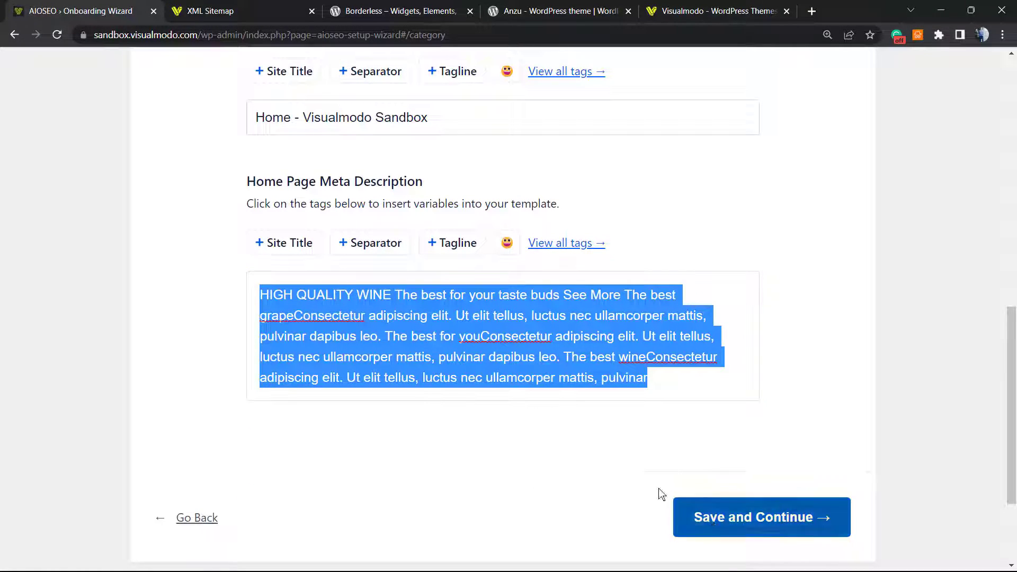
click(742, 517)
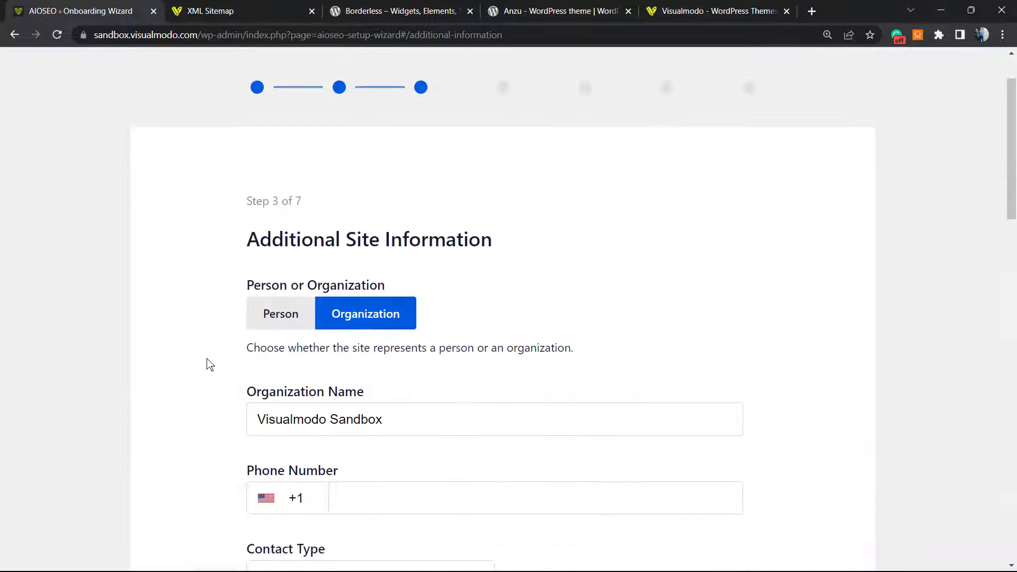
scroll(210, 364, down, 1)
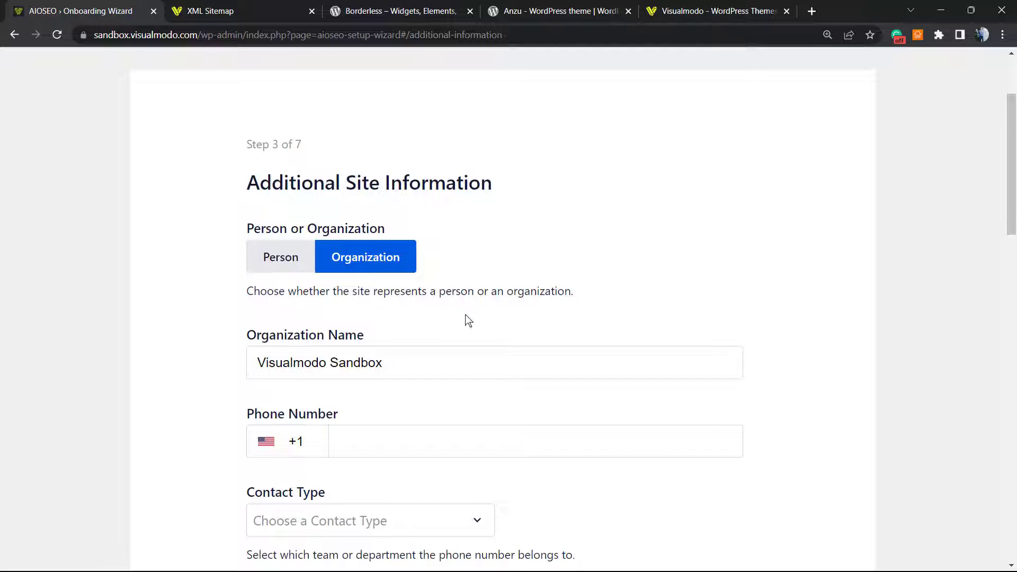
scroll(366, 355, down, 3)
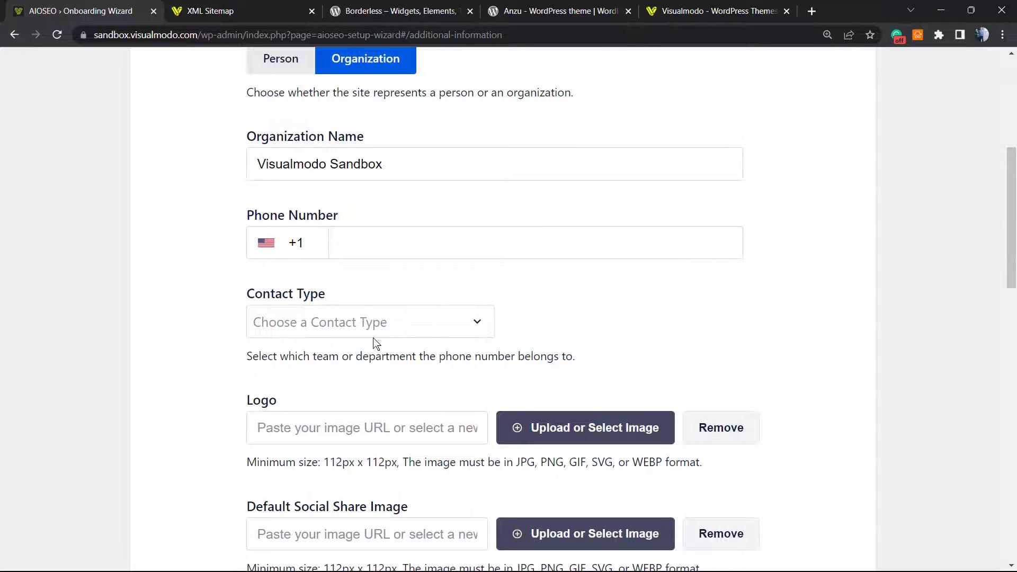
click(383, 325)
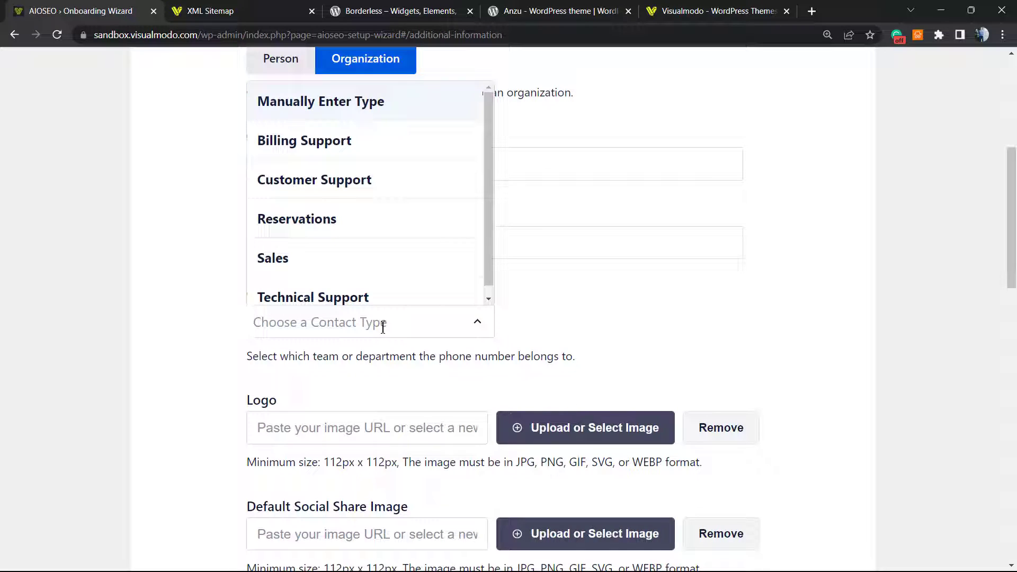
click(201, 362)
scroll(391, 413, down, 1)
scroll(535, 371, down, 1)
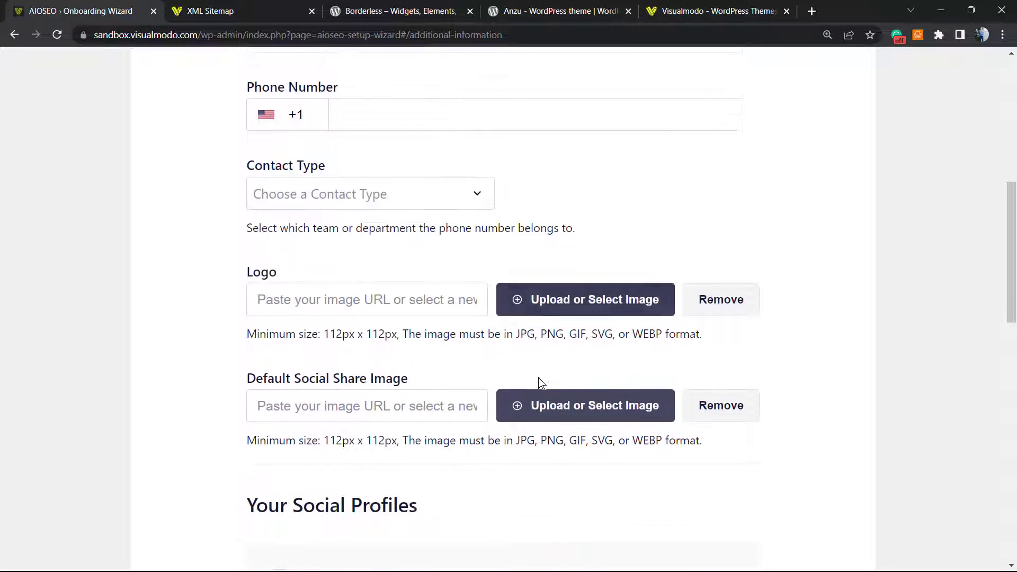
scroll(541, 382, down, 1)
scroll(370, 409, down, 2)
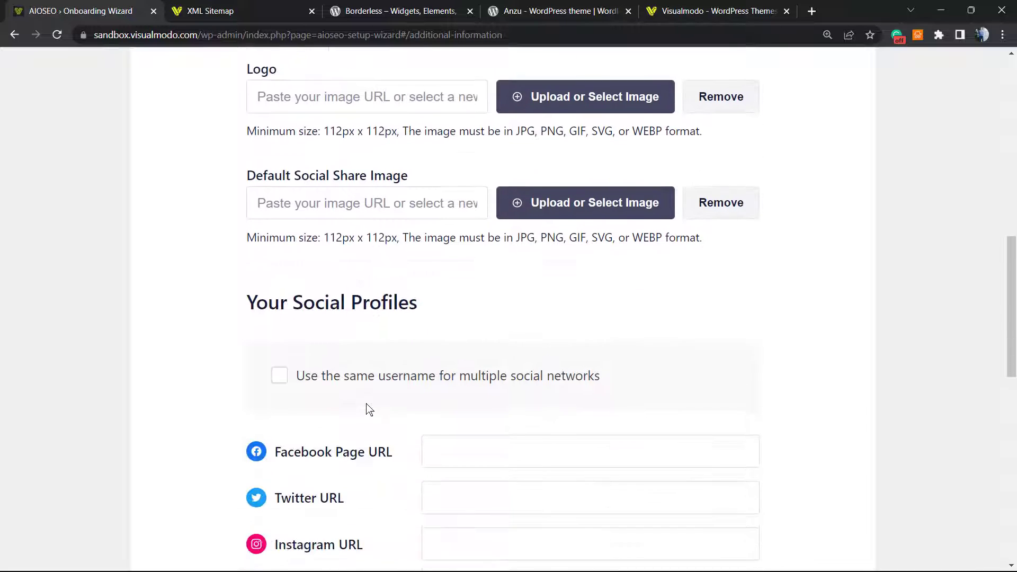
scroll(426, 424, down, 6)
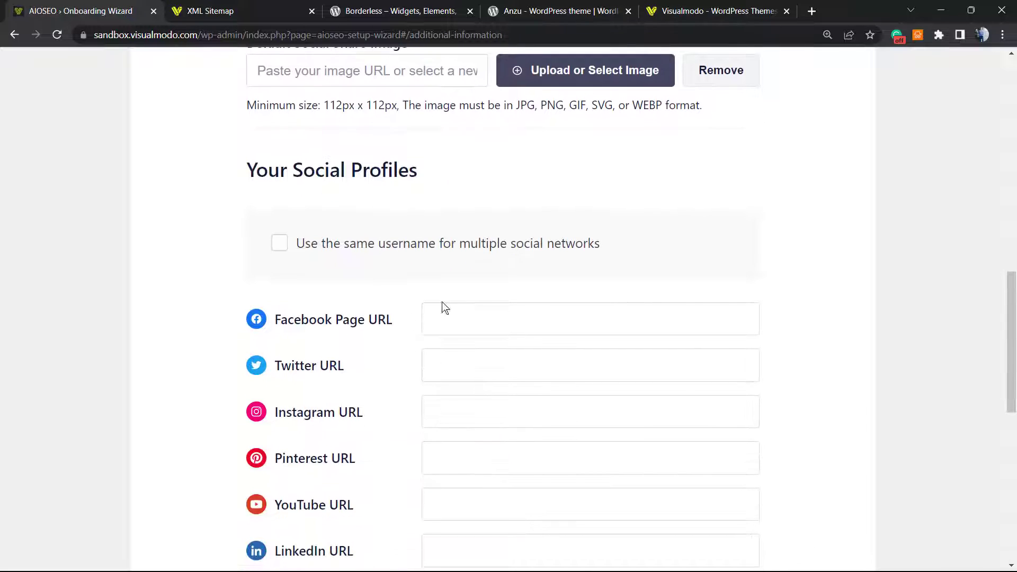
scroll(424, 402, down, 5)
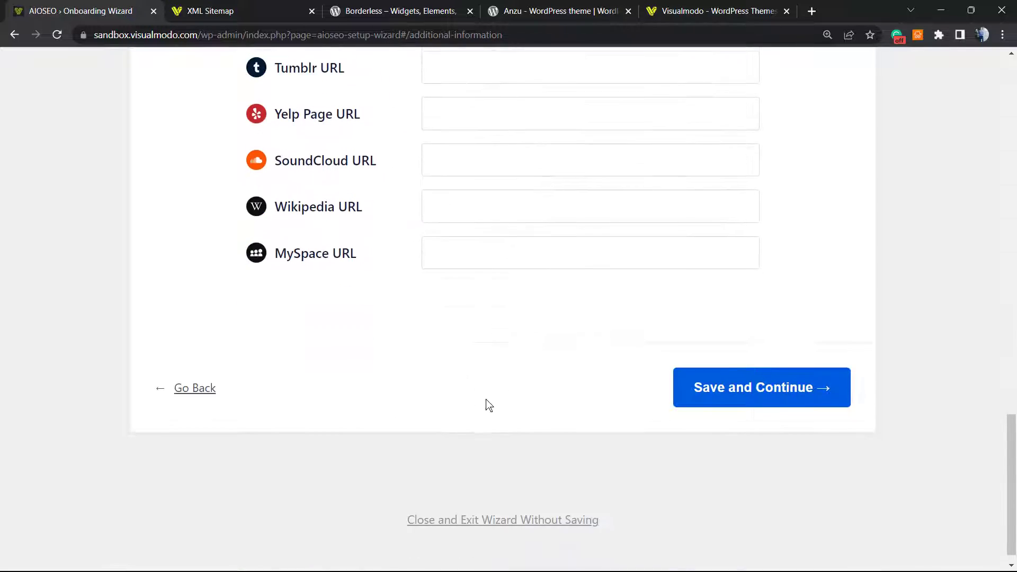
Save the additional site information and move to the recommended SEO features step.
click(731, 379)
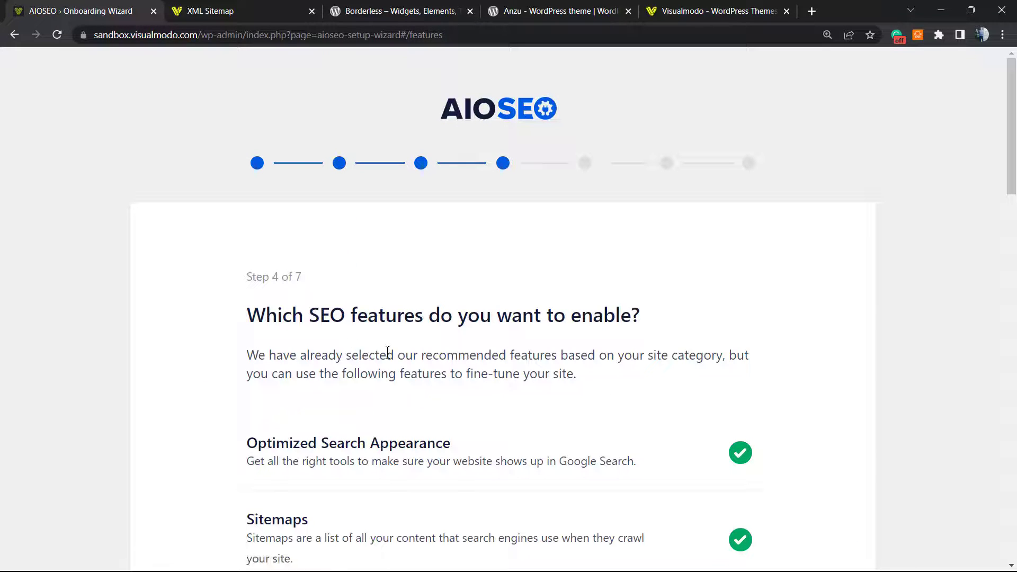
scroll(386, 355, down, 1)
scroll(452, 320, down, 2)
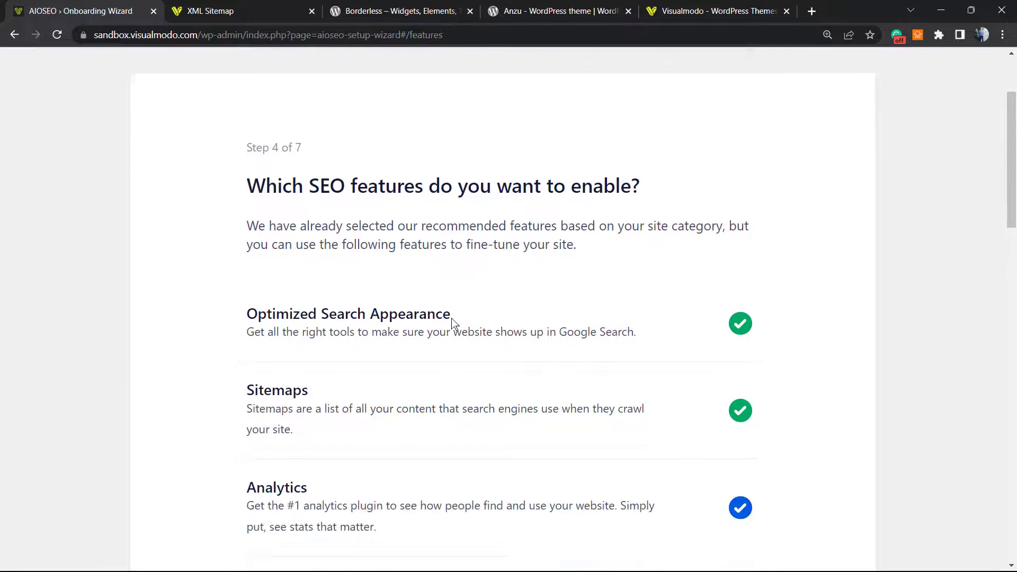
scroll(477, 307, up, 2)
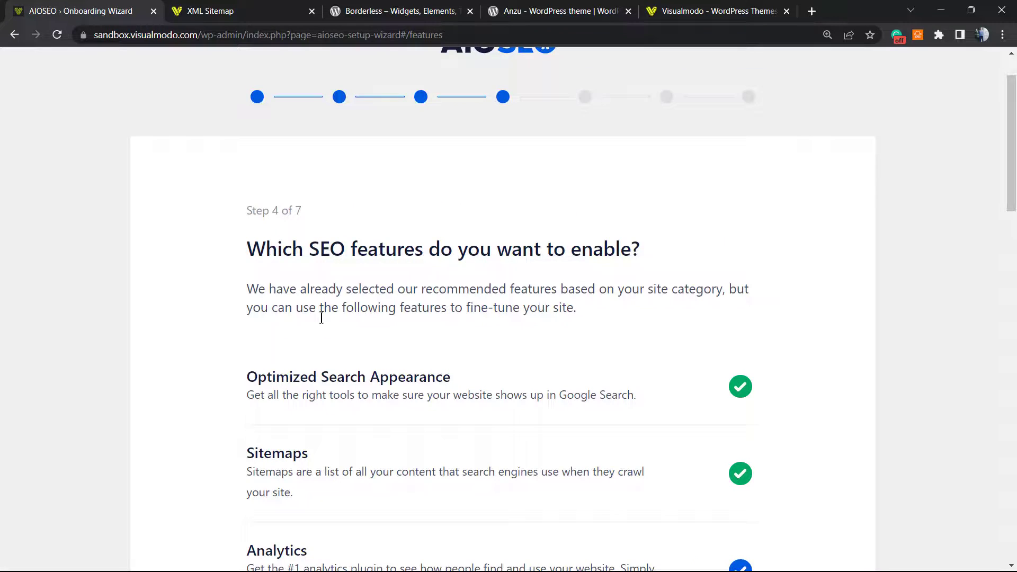
scroll(415, 428, down, 1)
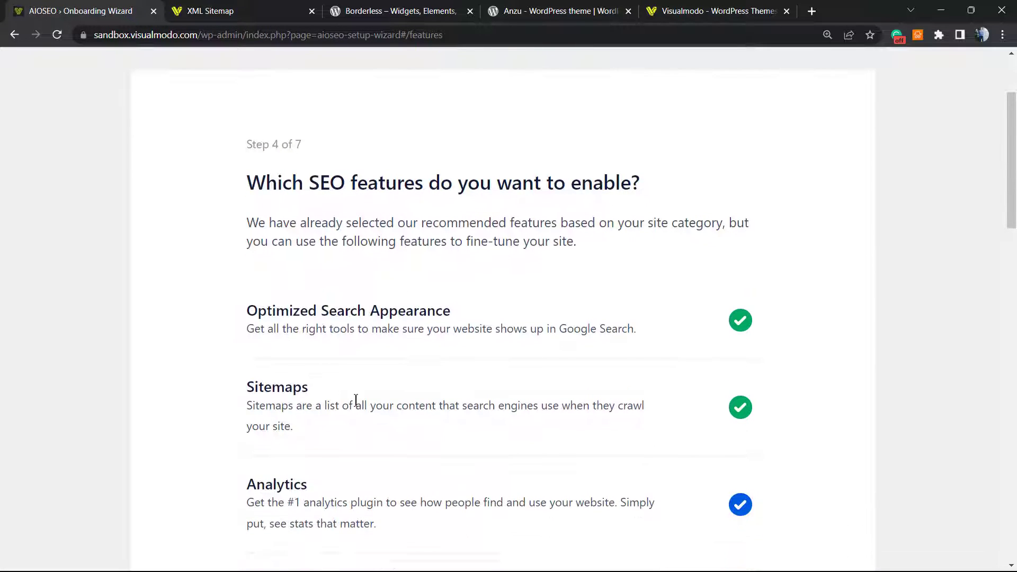
Point out the checked Sitemaps feature, then save the features to reach Search Appearance.
double_click(279, 391)
click(746, 414)
drag(721, 417, 247, 393)
click(327, 406)
scroll(540, 374, down, 5)
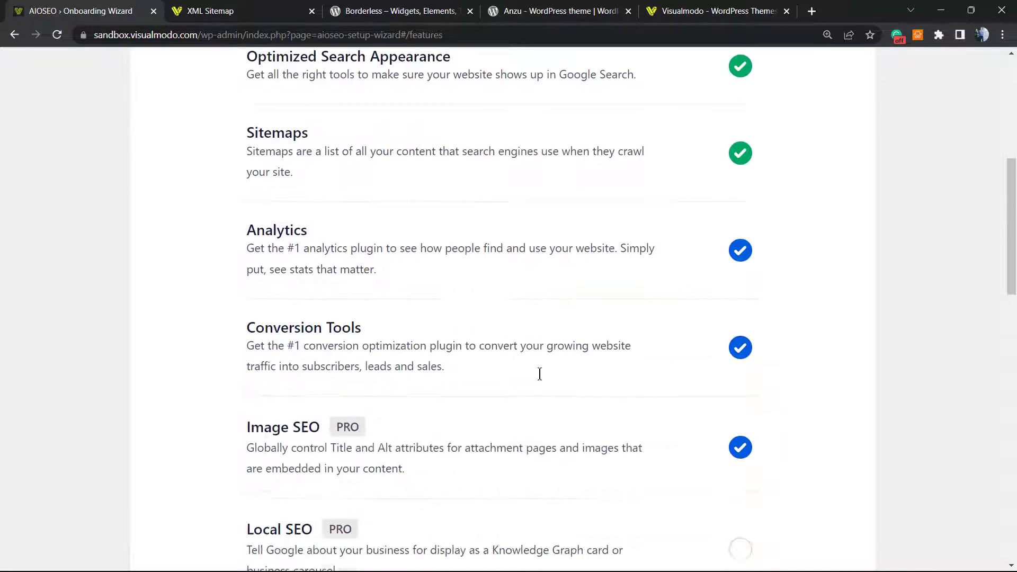
scroll(666, 427, down, 15)
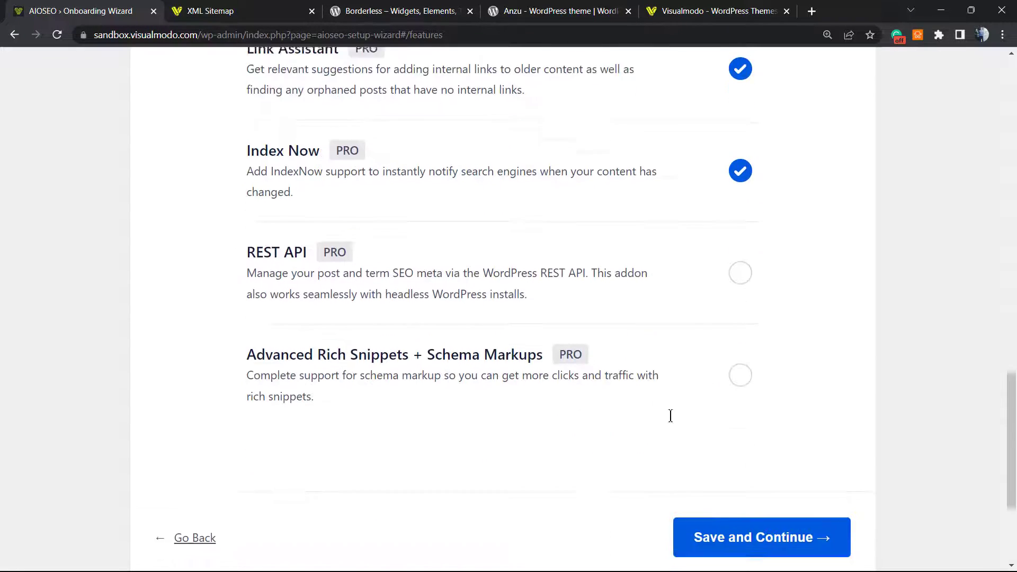
scroll(670, 416, down, 3)
click(711, 351)
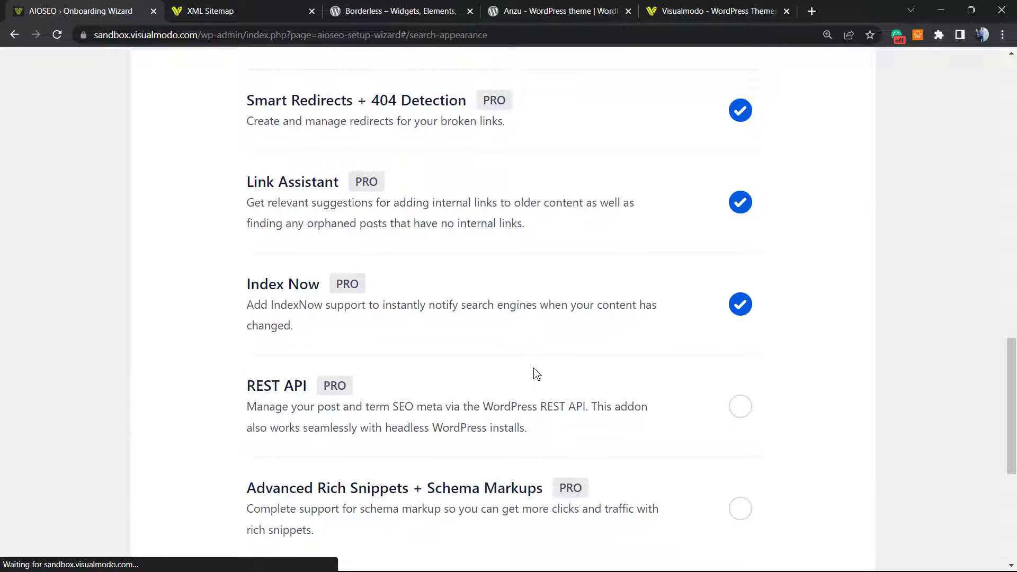
scroll(546, 371, down, 2)
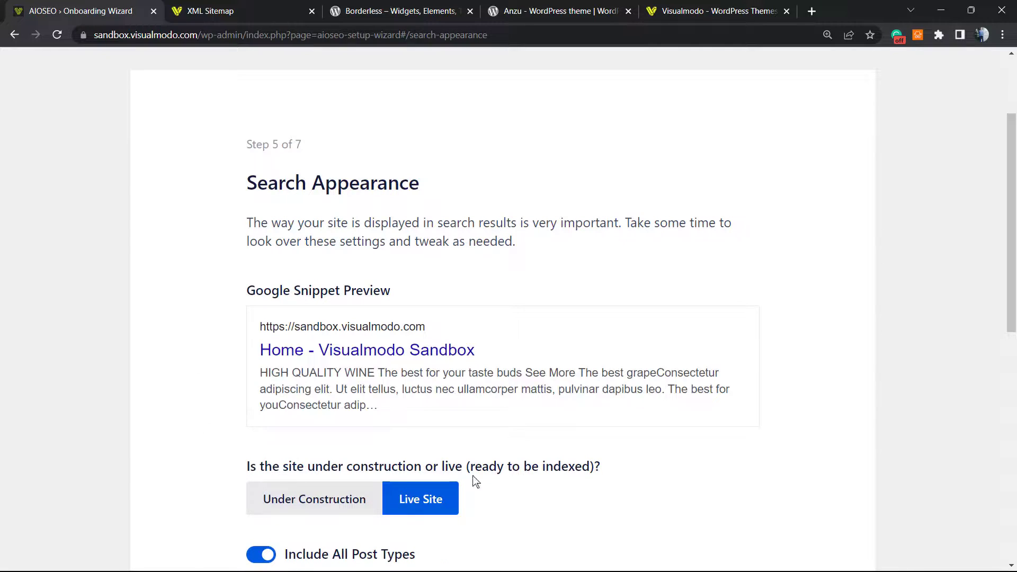
scroll(178, 452, down, 1)
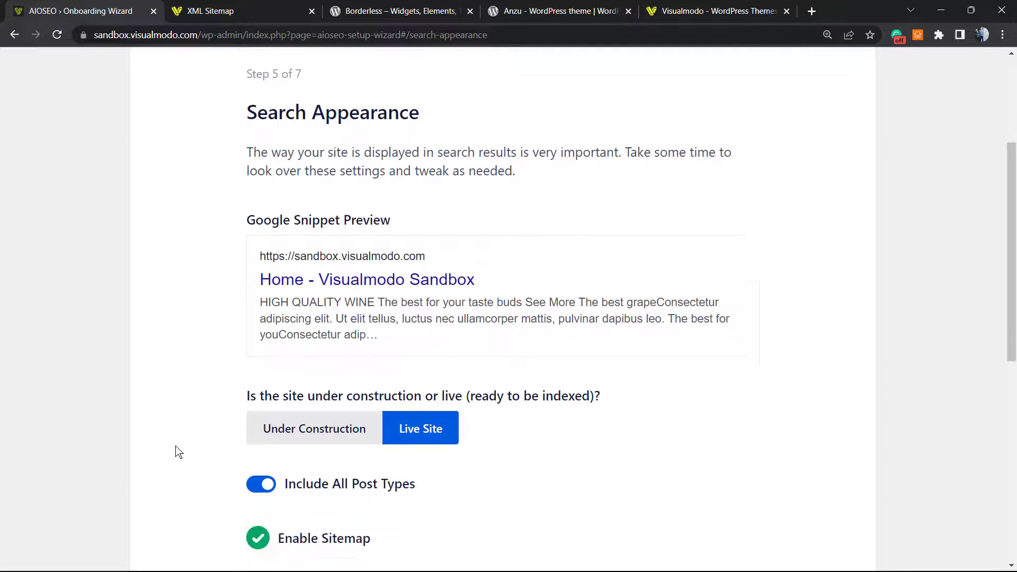
scroll(348, 417, down, 1)
scroll(165, 462, down, 3)
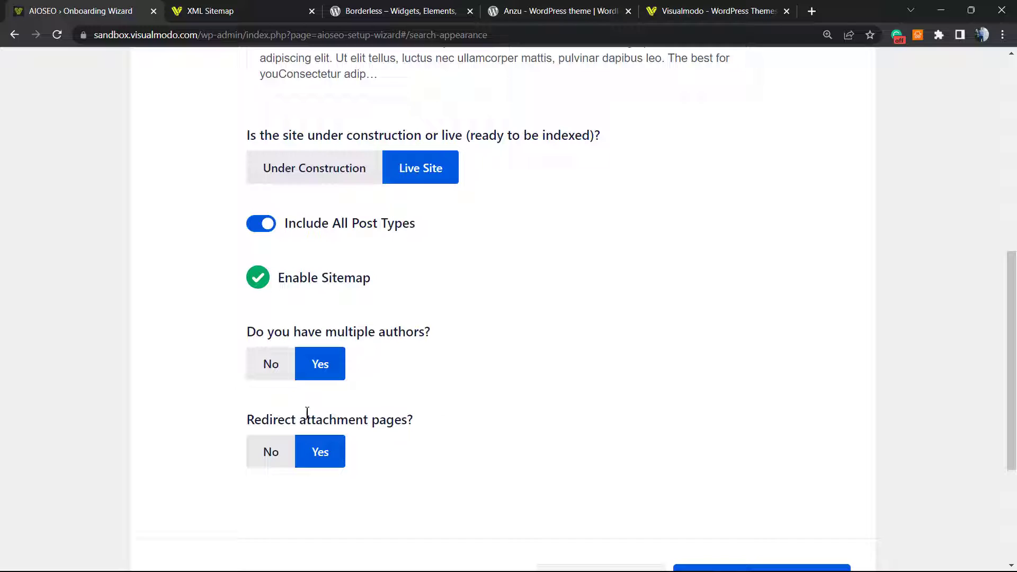
scroll(304, 393, up, 7)
scroll(301, 404, down, 5)
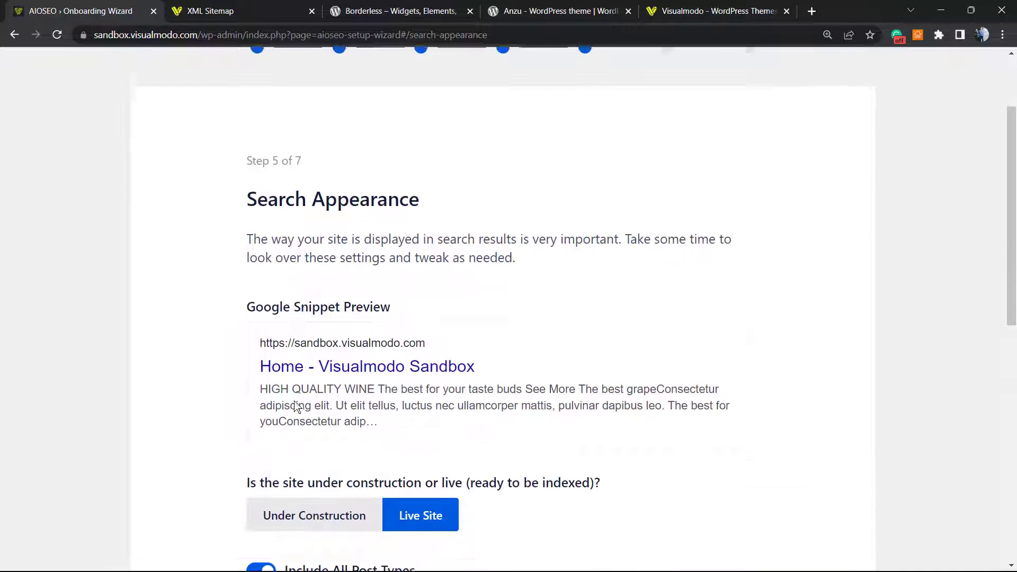
scroll(371, 429, down, 3)
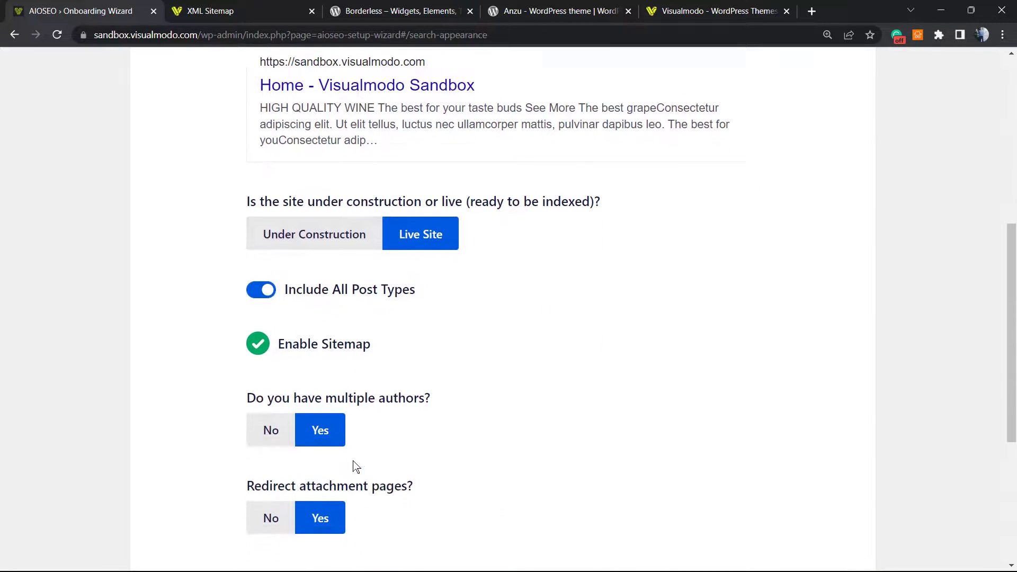
Save Search Appearance and Site Analyzer, then decline the Pro upgrade with 'I'll do it later'.
click(767, 536)
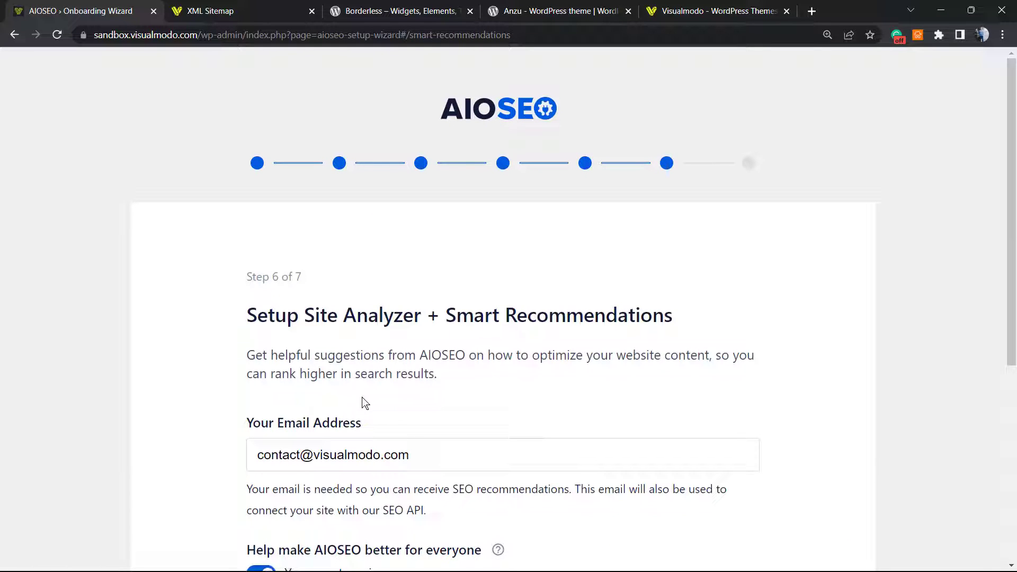
scroll(405, 393, down, 3)
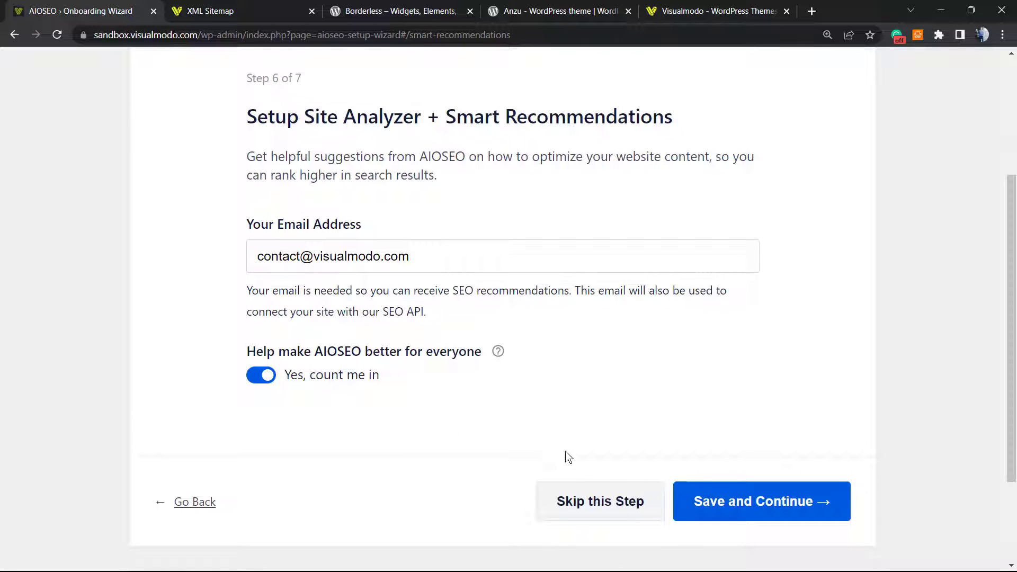
click(722, 516)
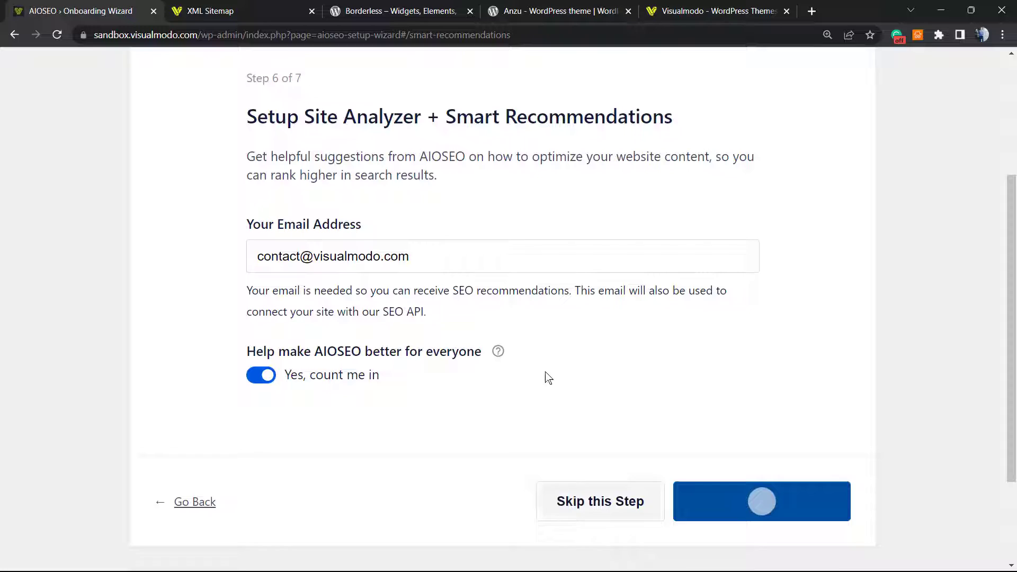
scroll(573, 333, down, 5)
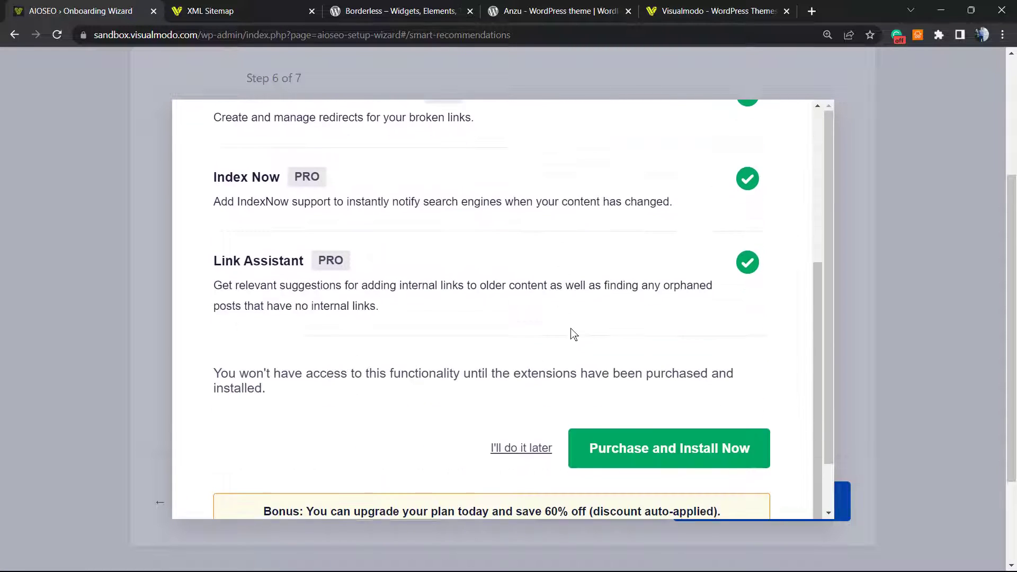
scroll(572, 333, up, 2)
scroll(579, 345, down, 2)
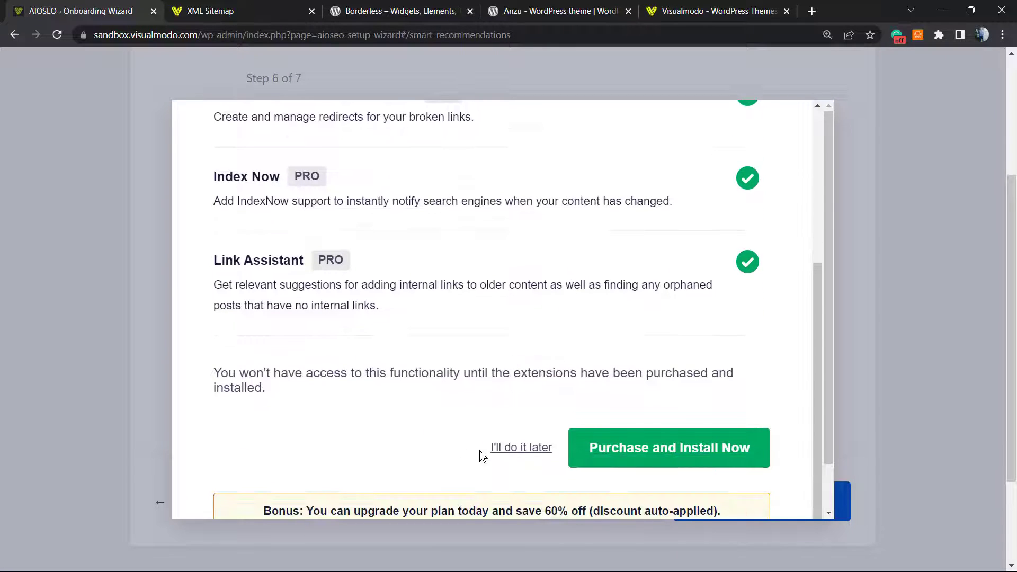
click(519, 451)
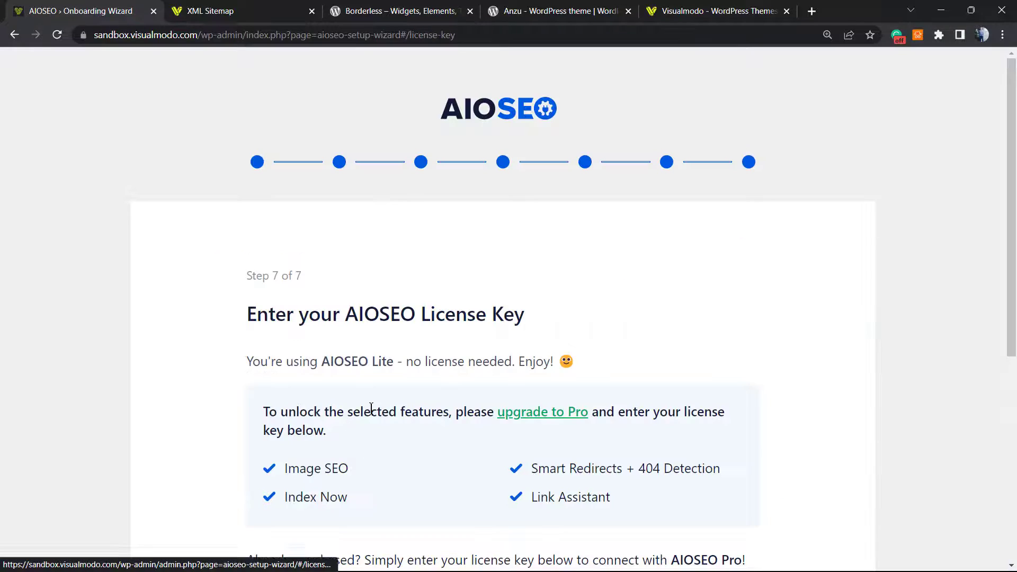
Skip the License Key step, then choose Finish Setup and Go to the Dashboard.
scroll(207, 356, down, 1)
scroll(207, 357, down, 5)
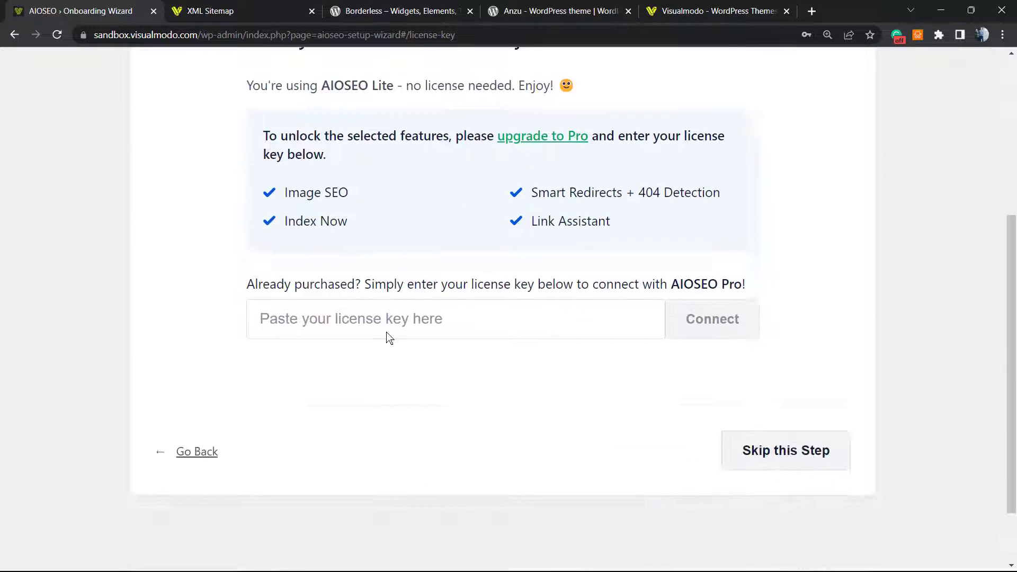
click(769, 383)
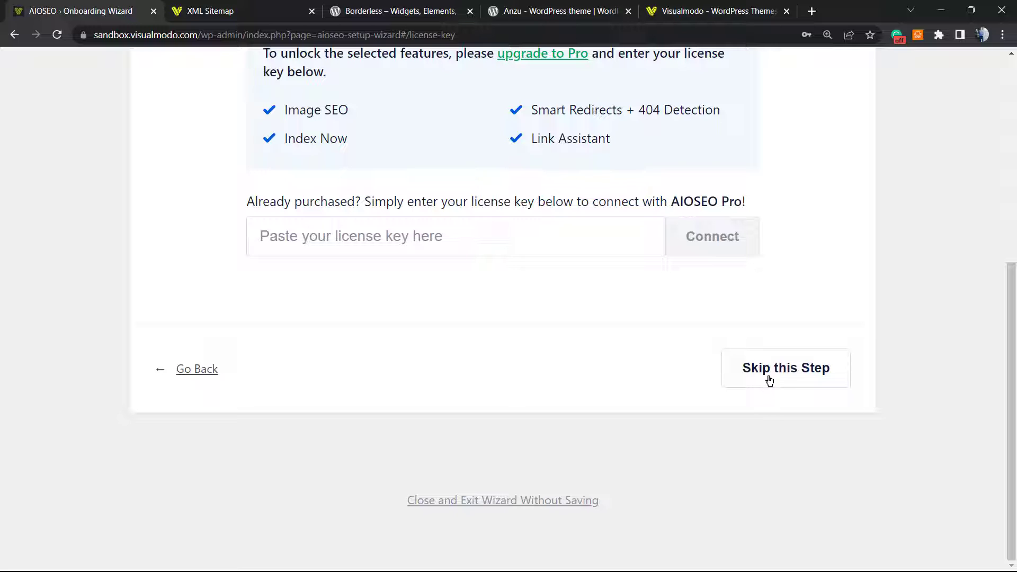
scroll(318, 392, down, 3)
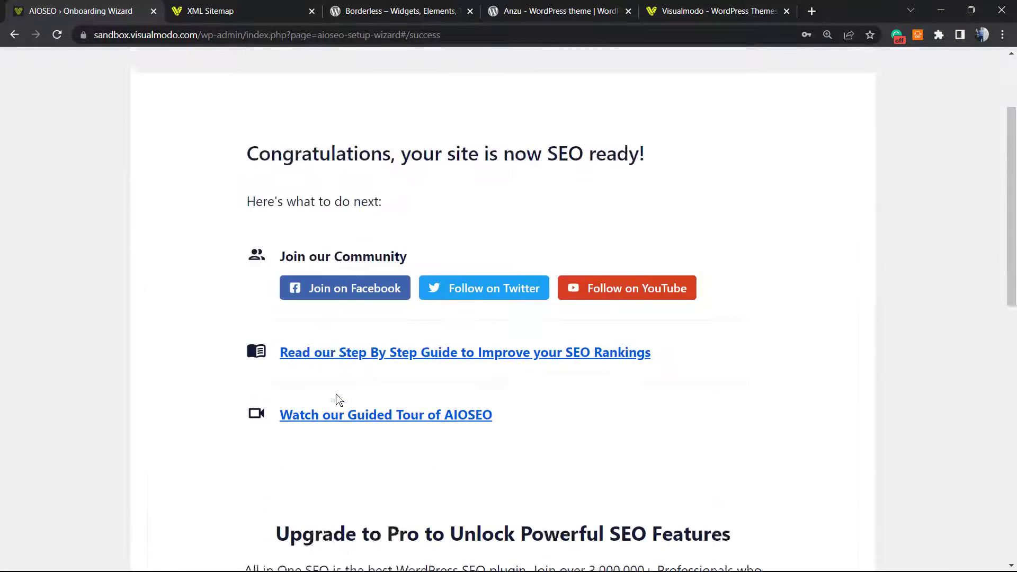
scroll(336, 392, down, 12)
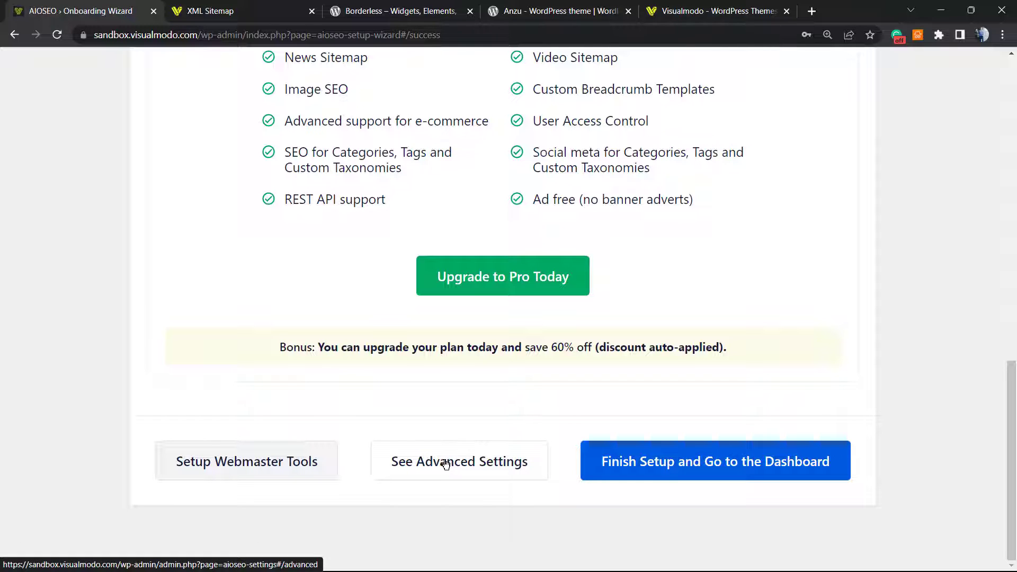
click(601, 475)
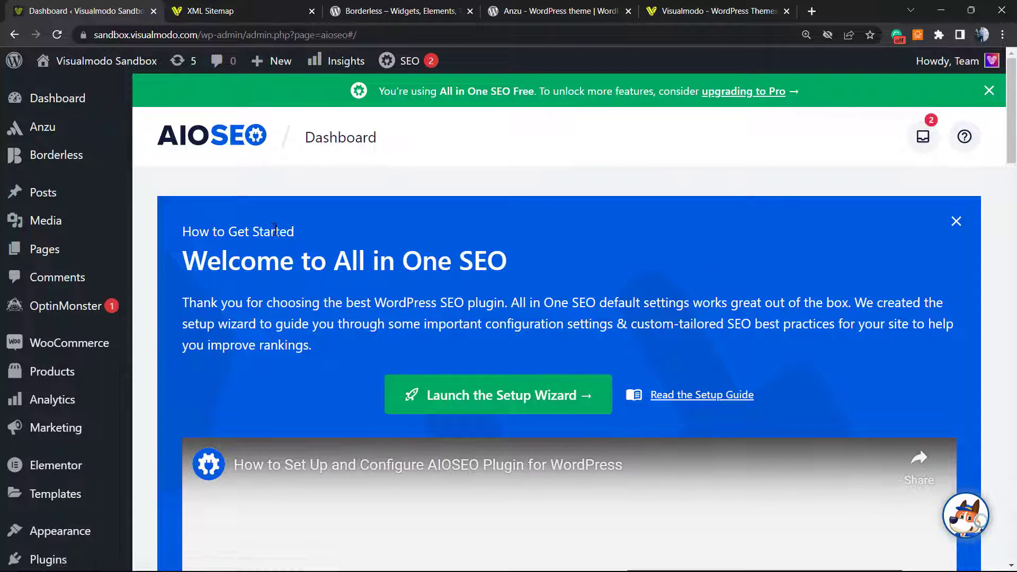
Scroll the AIOSEO dashboard and bring up the General Sitemap tab with Enable Sitemap on.
scroll(259, 244, down, 5)
scroll(257, 209, up, 5)
scroll(198, 223, down, 5)
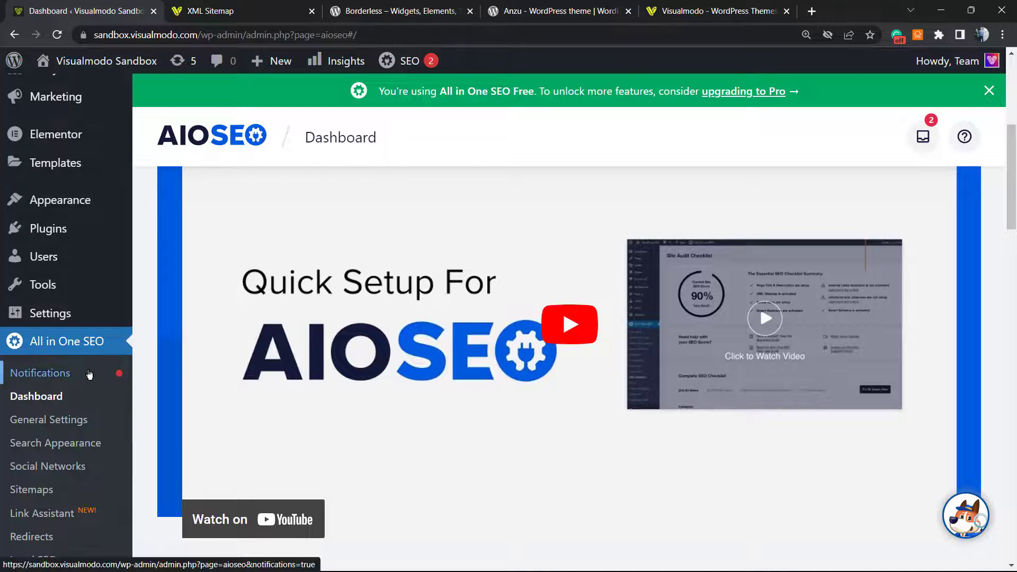
scroll(80, 344, down, 1)
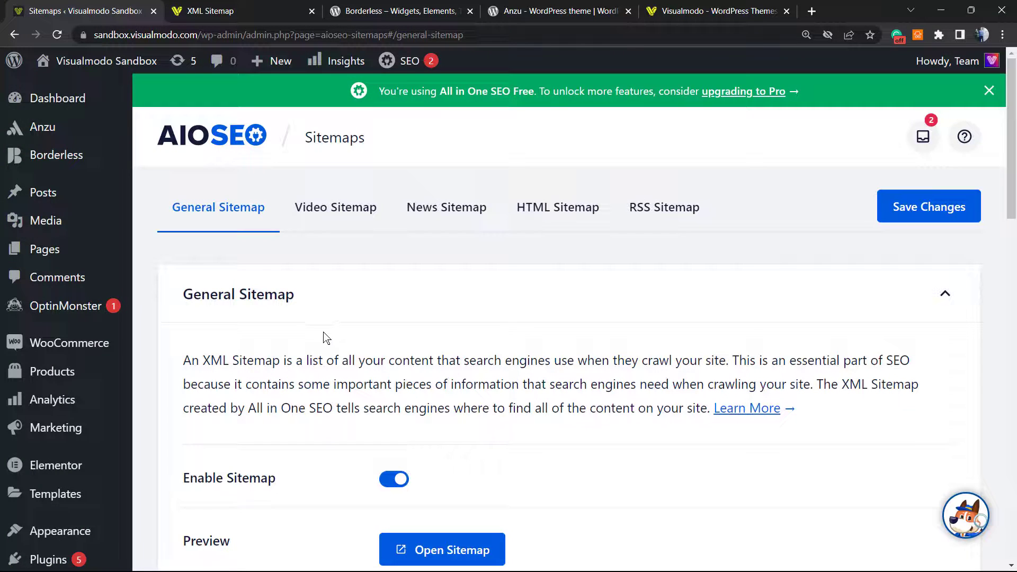
Scroll the General Sitemap page down to the Preview section and open the sitemap.
scroll(298, 341, down, 1)
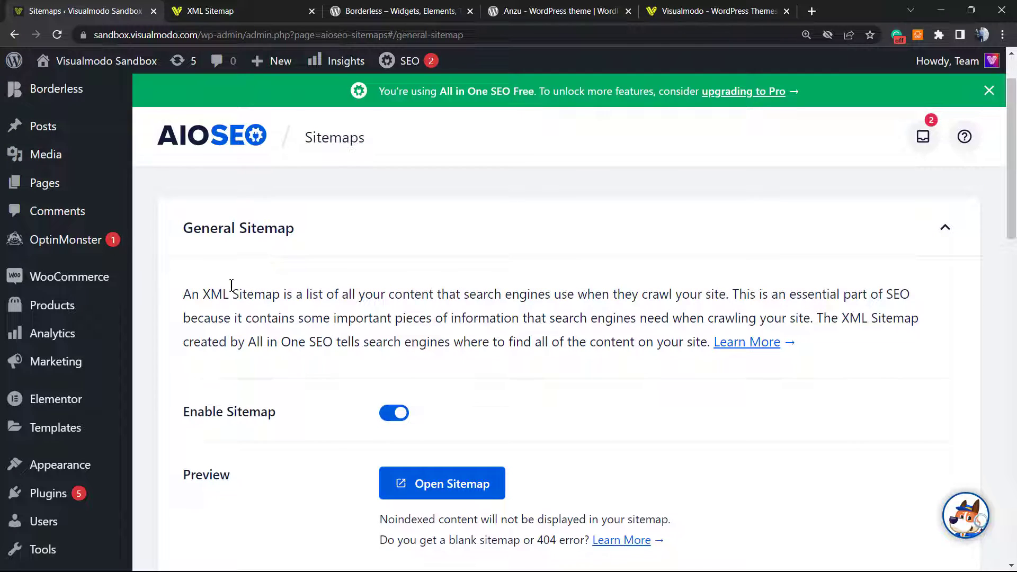
scroll(264, 344, down, 2)
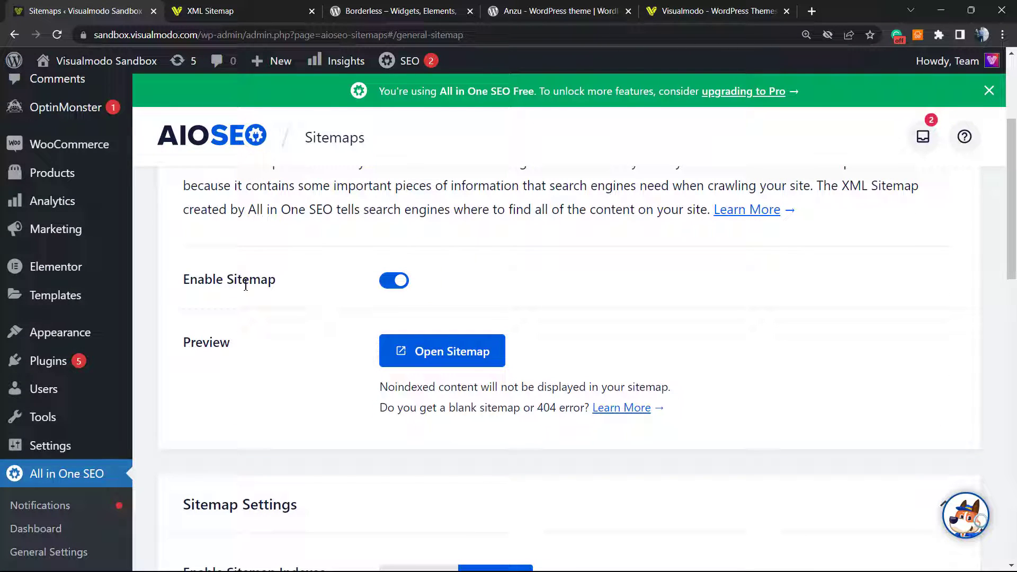
scroll(387, 316, down, 2)
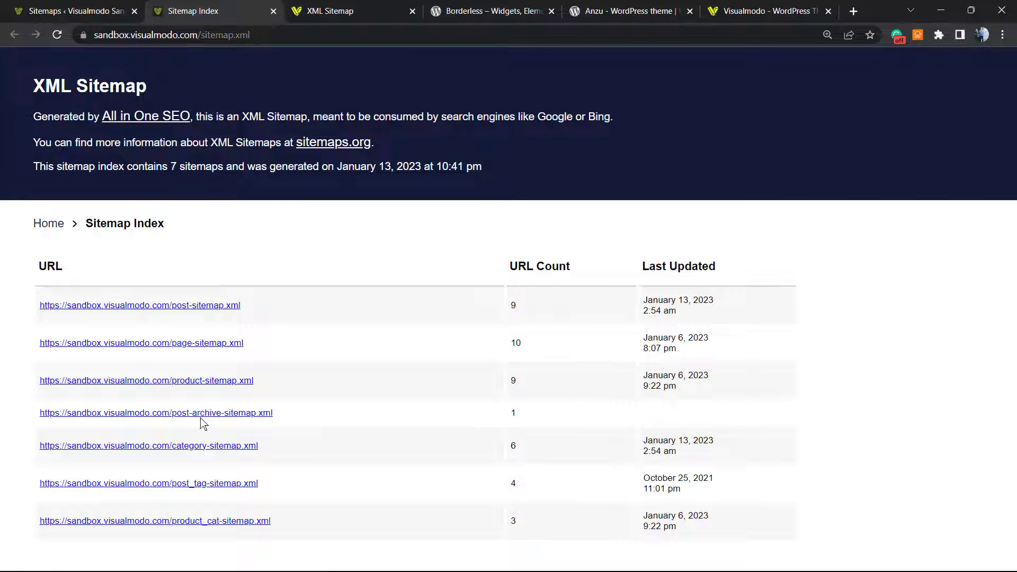
Zoom the 7-sitemap index to 150%, inspect its full URL, and return to Sitemaps settings.
key(ctrl+plus)
key(ctrl+plus)
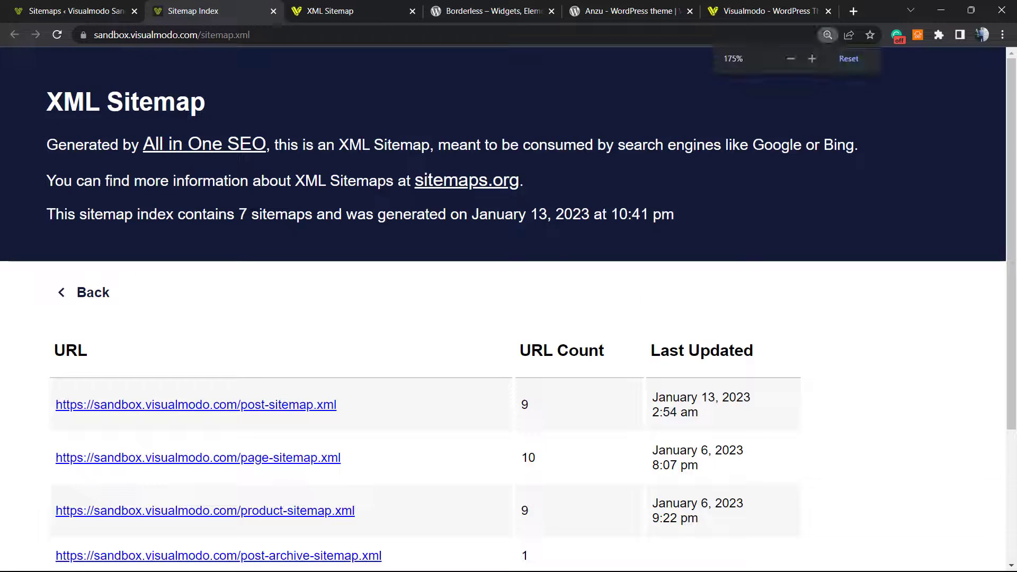
key(ctrl+minus)
click(181, 39)
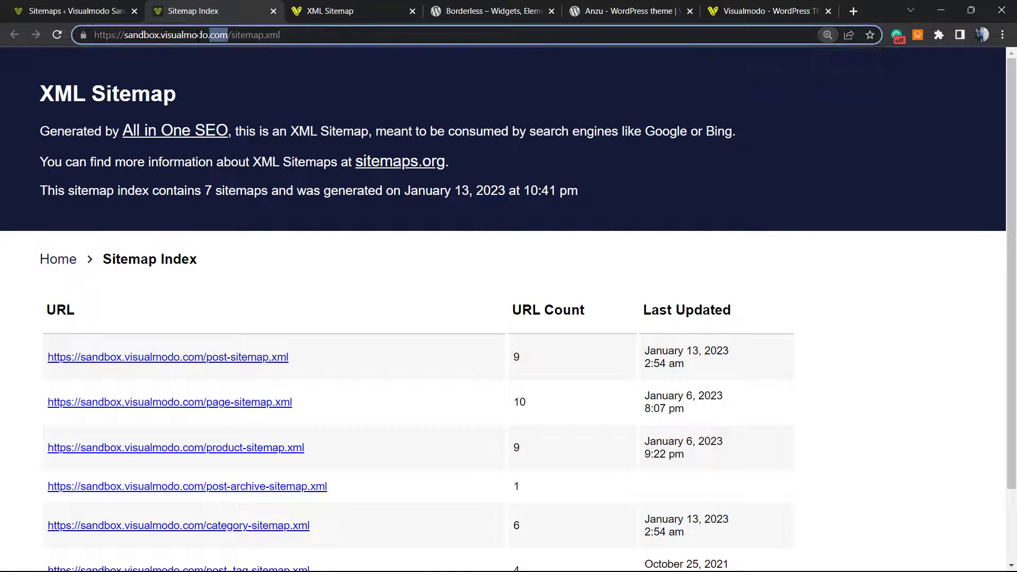
double_click(200, 35)
click(258, 35)
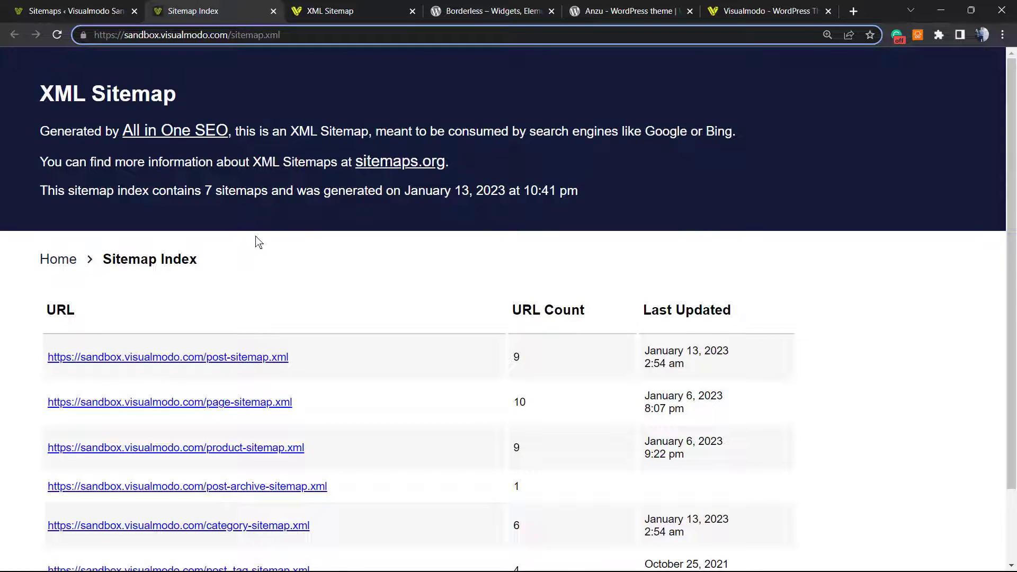
click(125, 10)
scroll(330, 386, down, 3)
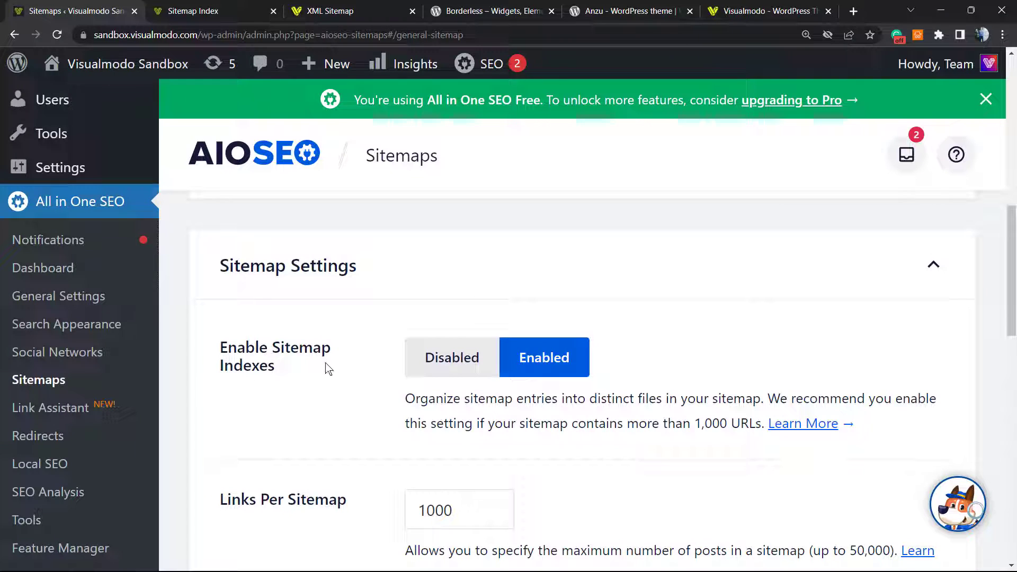
scroll(424, 360, down, 3)
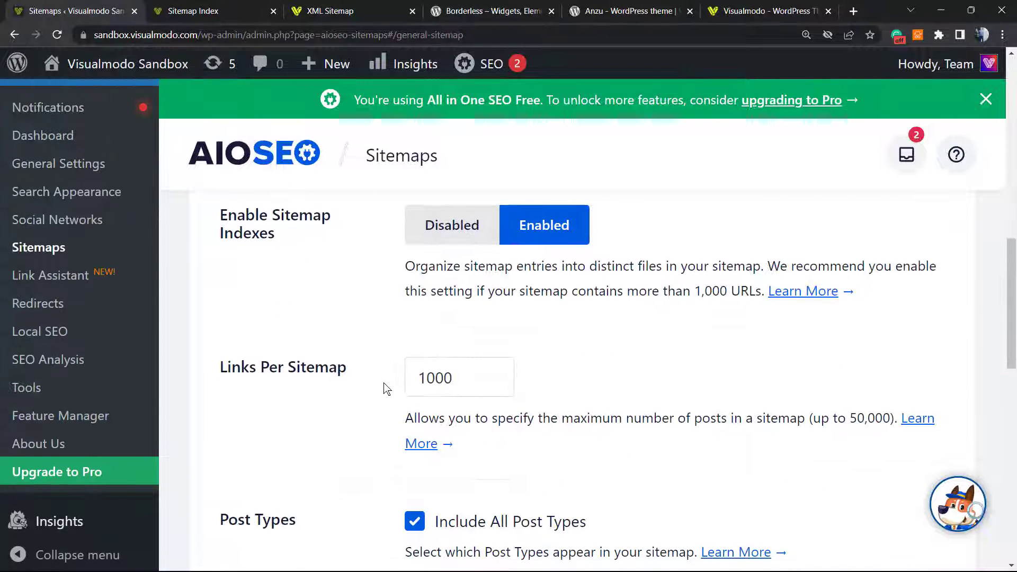
click(495, 373)
click(494, 382)
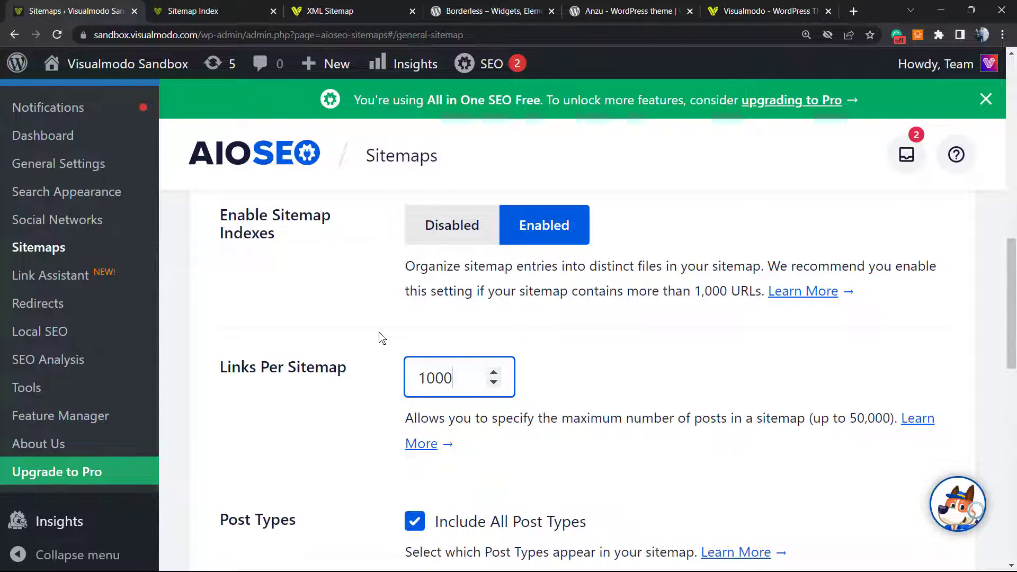
click(365, 344)
scroll(329, 355, down, 3)
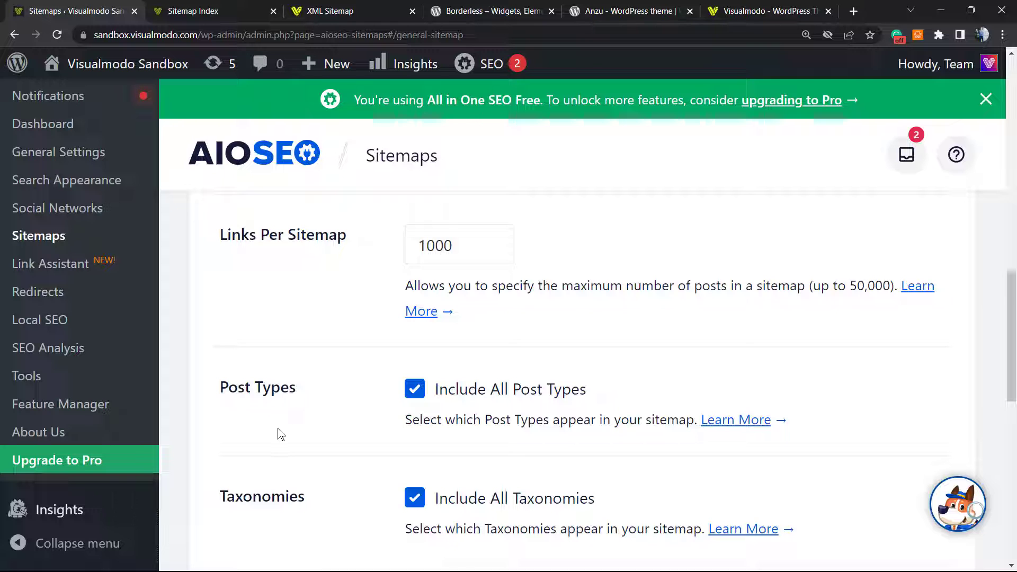
click(308, 8)
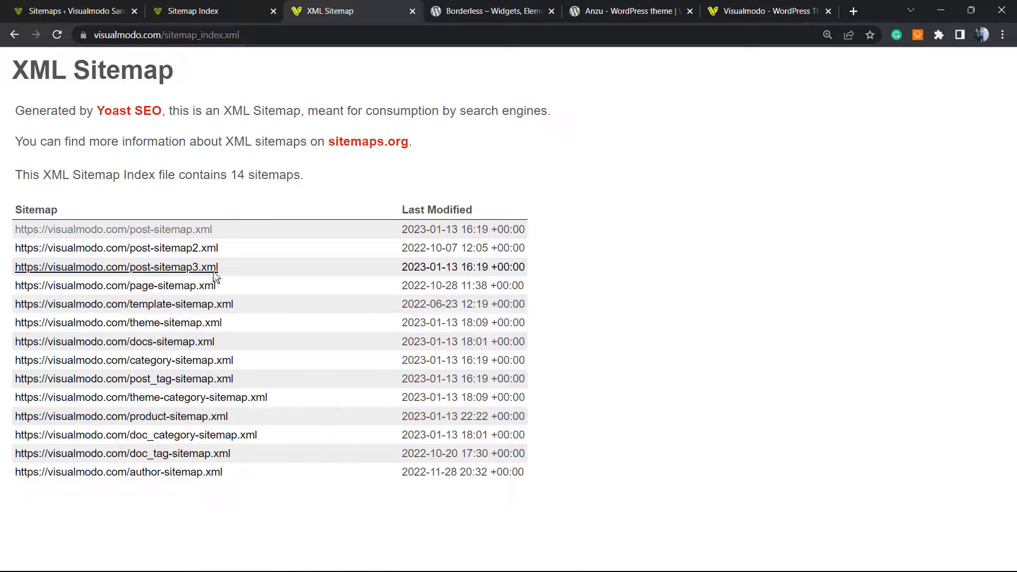
click(243, 5)
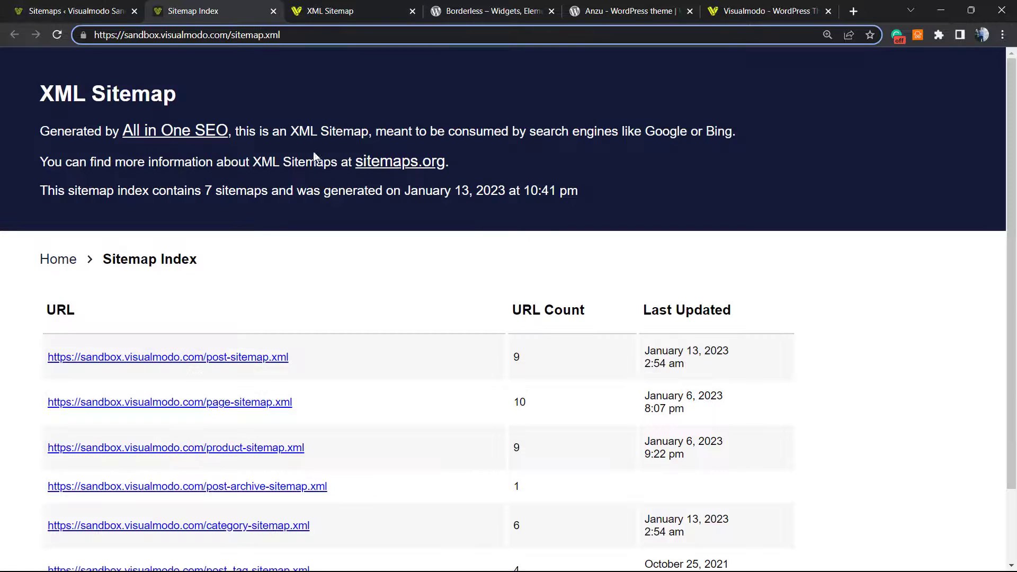
click(125, 8)
Scroll through the General Sitemap settings and toggle Additional Pages on, then back off.
scroll(339, 390, down, 4)
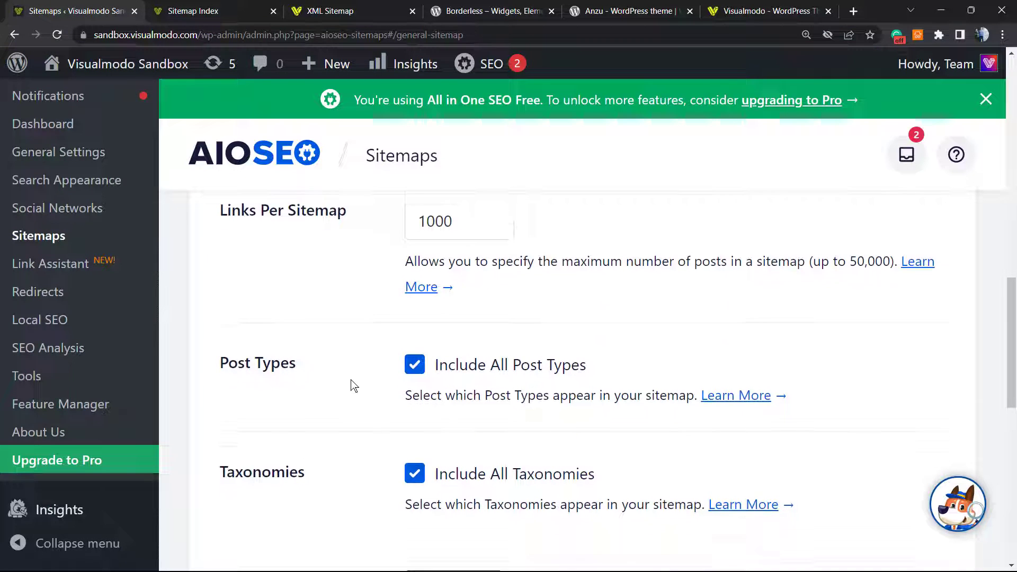
scroll(325, 395, up, 4)
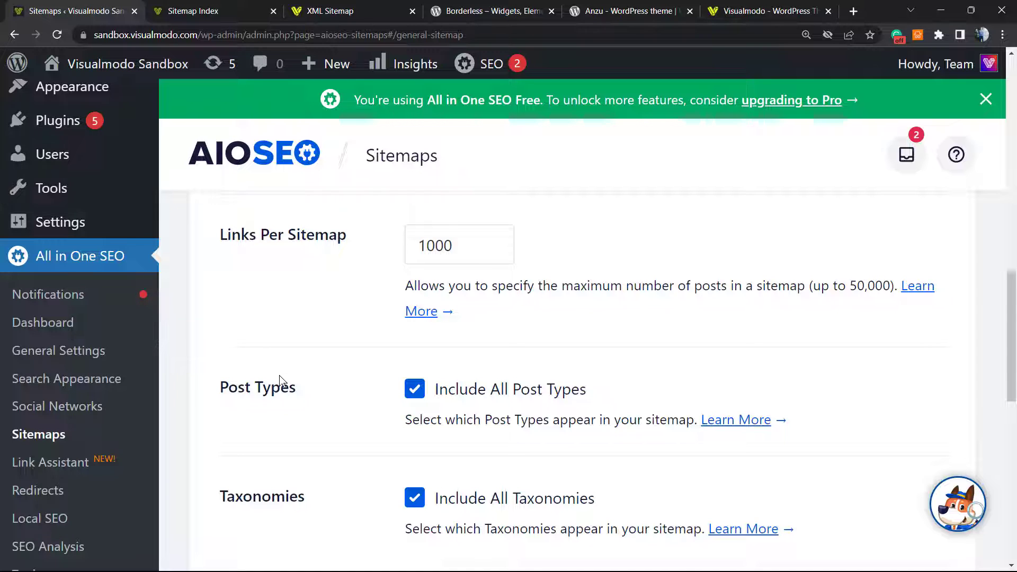
scroll(279, 379, up, 2)
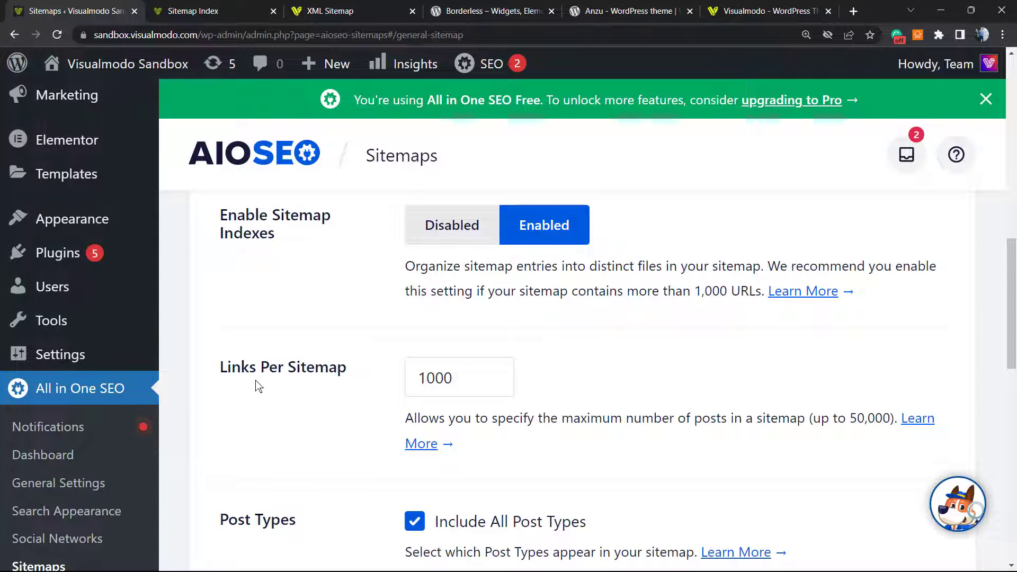
scroll(249, 390, up, 3)
scroll(199, 336, up, 2)
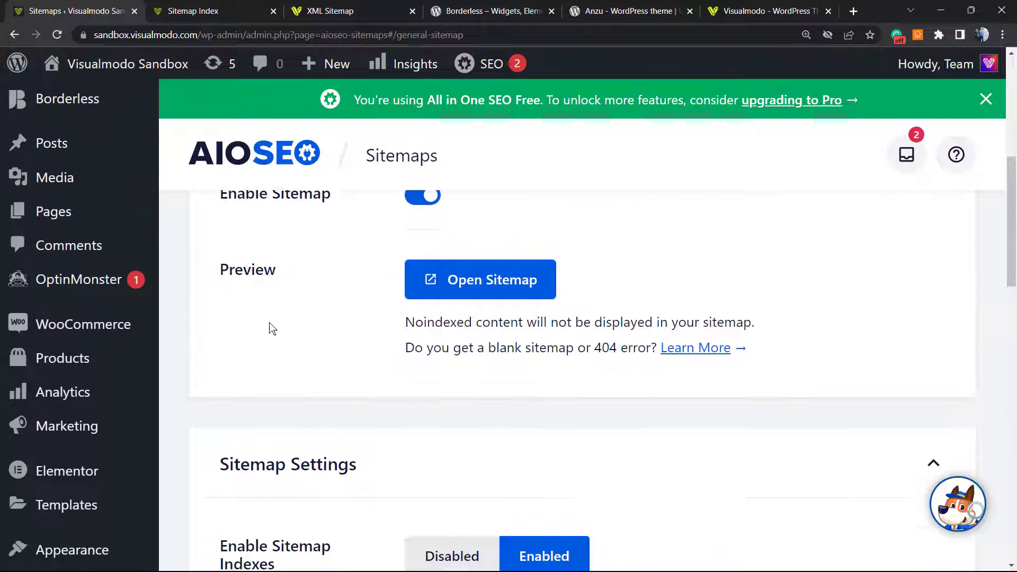
mouse_move(56, 158)
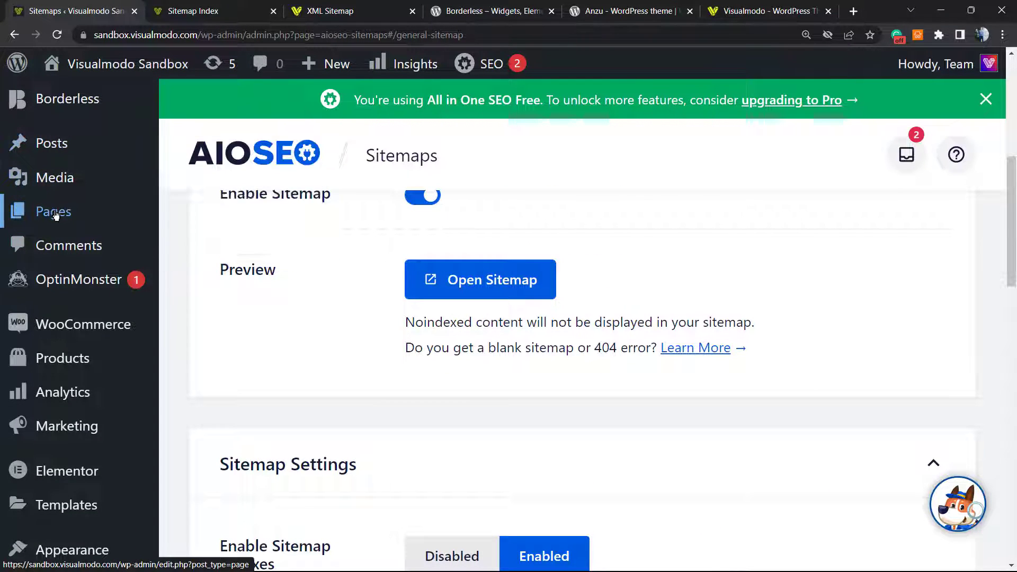
scroll(307, 326, down, 6)
scroll(276, 346, down, 4)
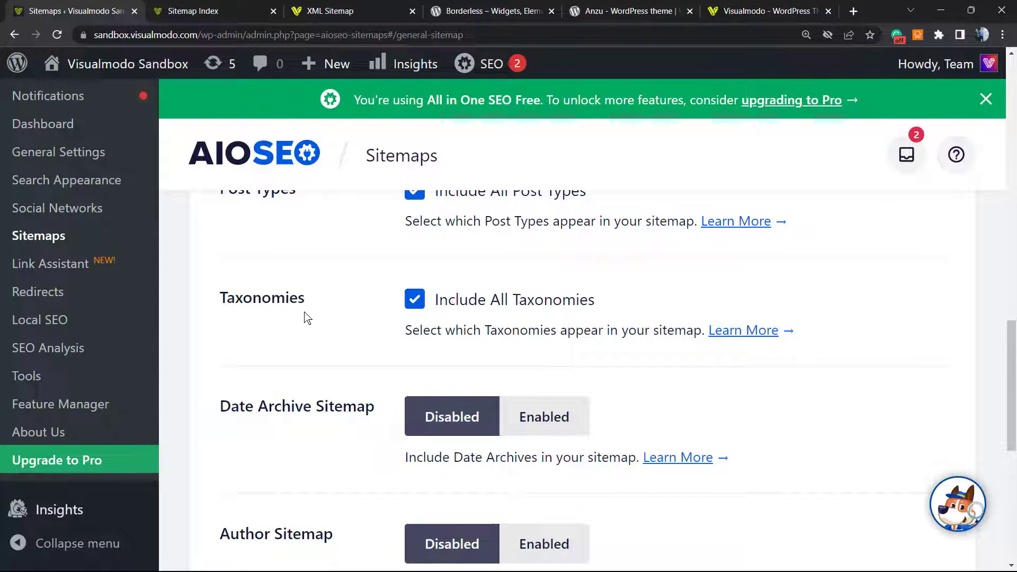
scroll(214, 325, down, 1)
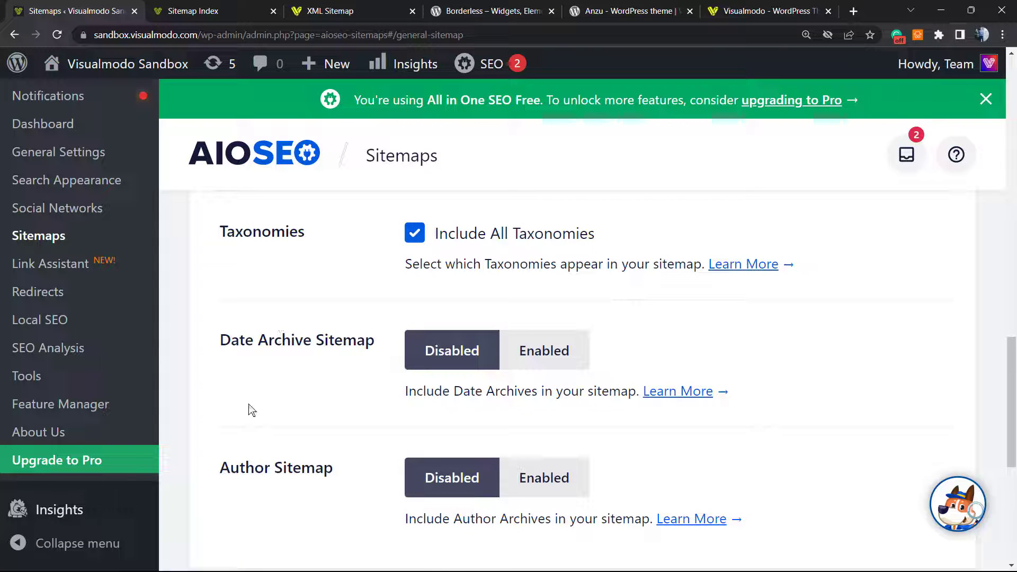
scroll(302, 466, down, 2)
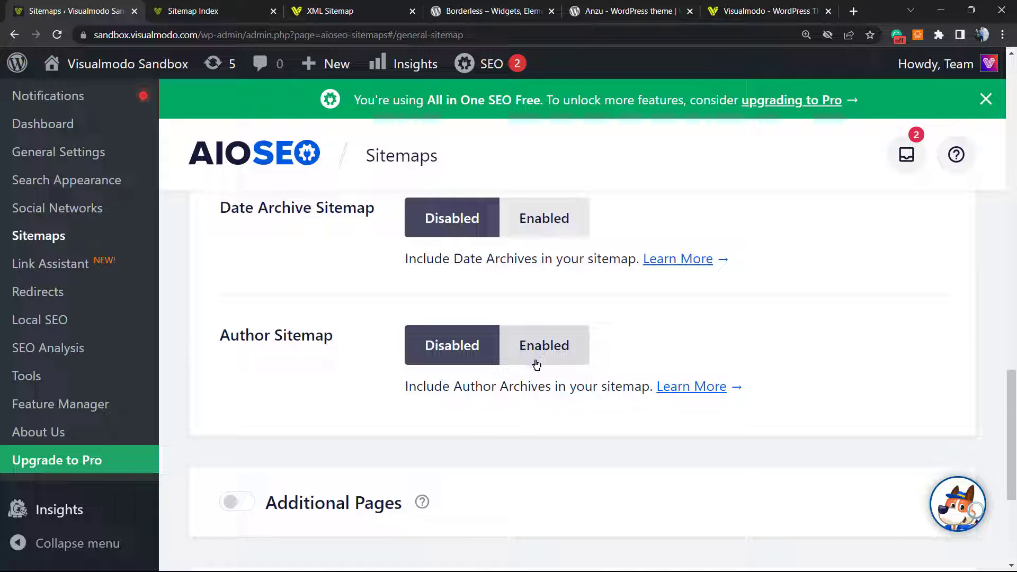
scroll(533, 363, down, 3)
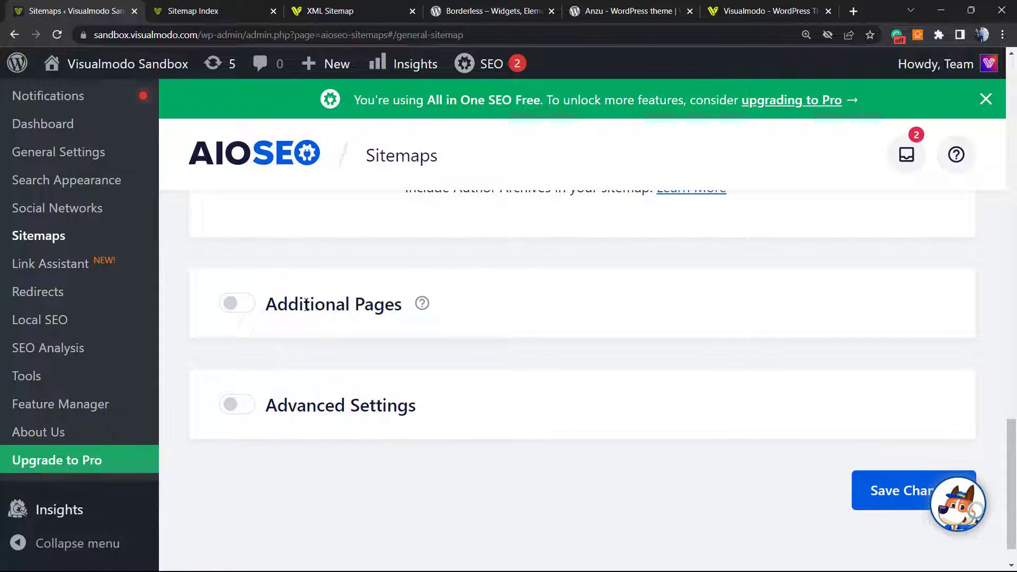
click(236, 311)
scroll(255, 317, down, 1)
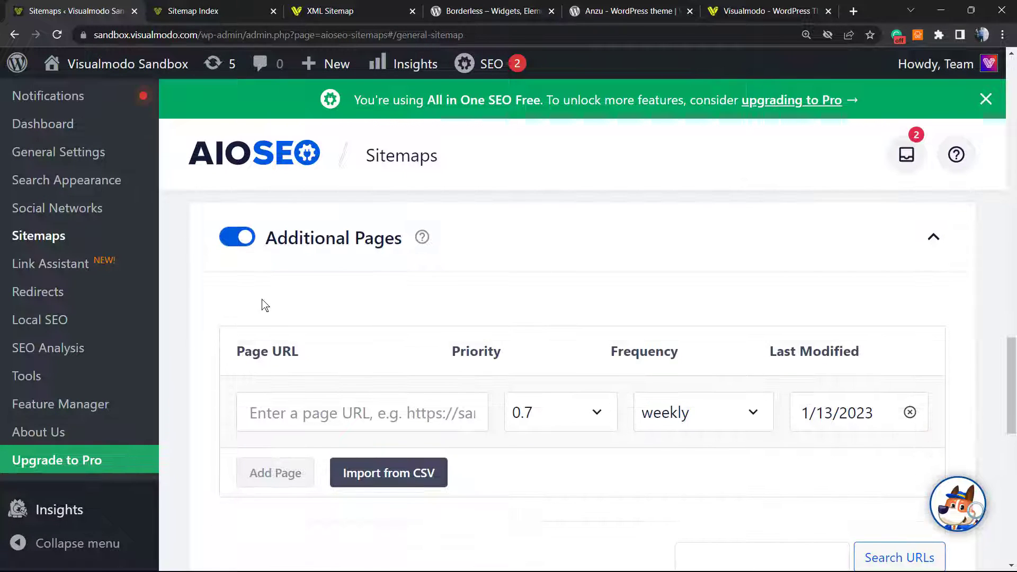
click(238, 237)
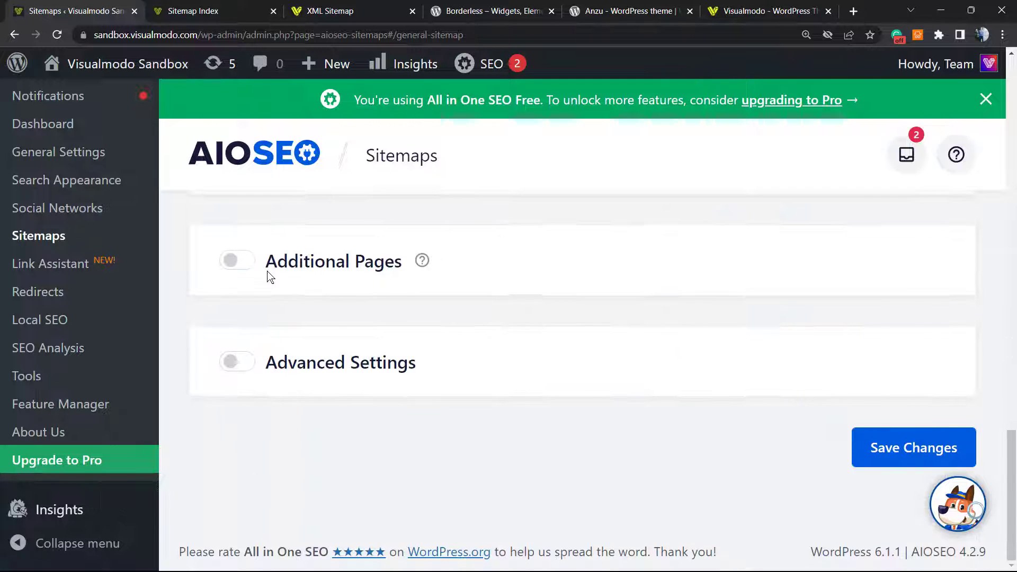
Turn on Advanced Settings and review Exclude Posts / Pages, priority scores and Exclude Images options.
click(237, 365)
scroll(279, 371, down, 2)
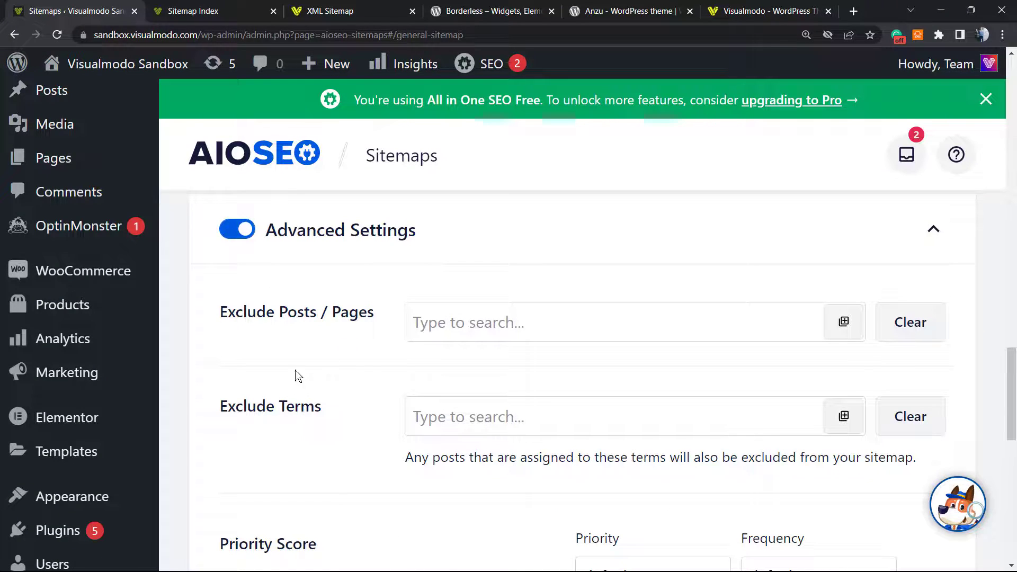
click(498, 330)
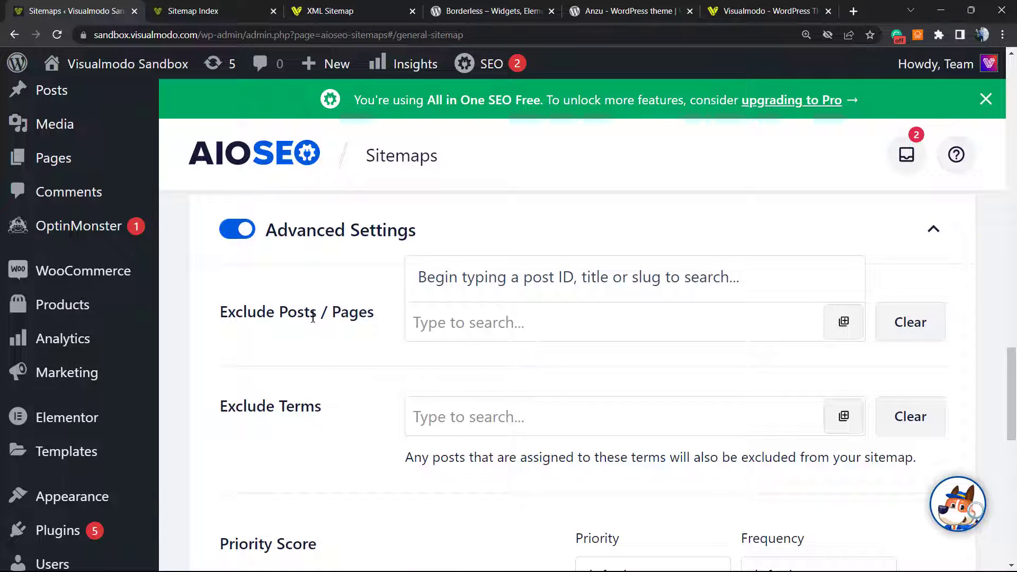
scroll(334, 400, down, 2)
scroll(309, 390, down, 2)
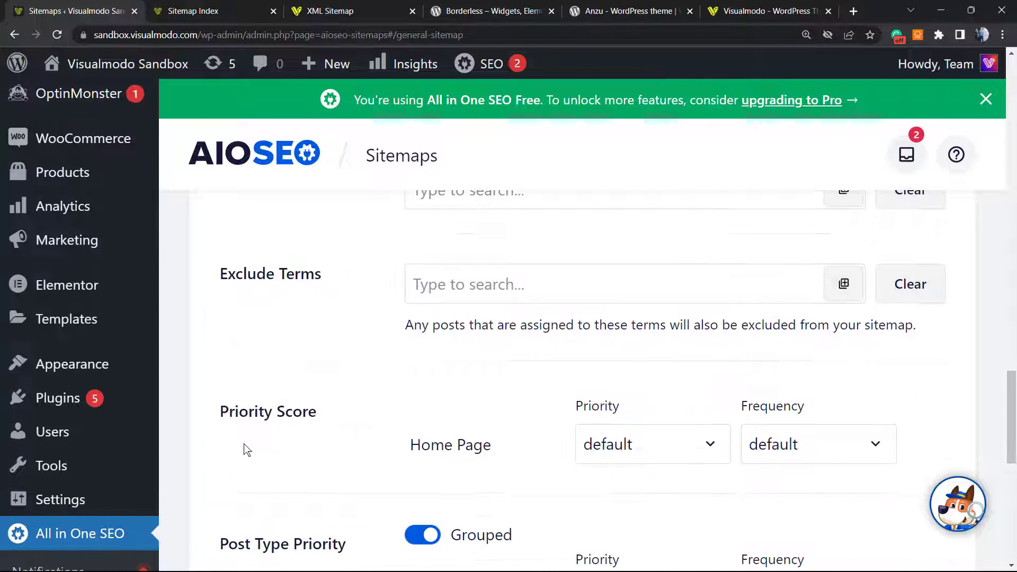
scroll(254, 436, down, 1)
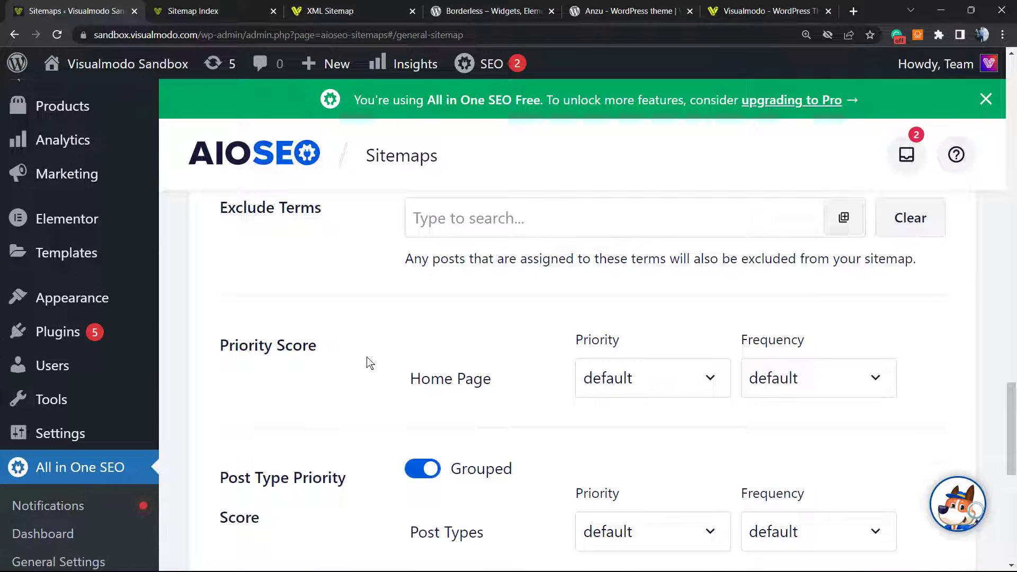
scroll(324, 404, down, 2)
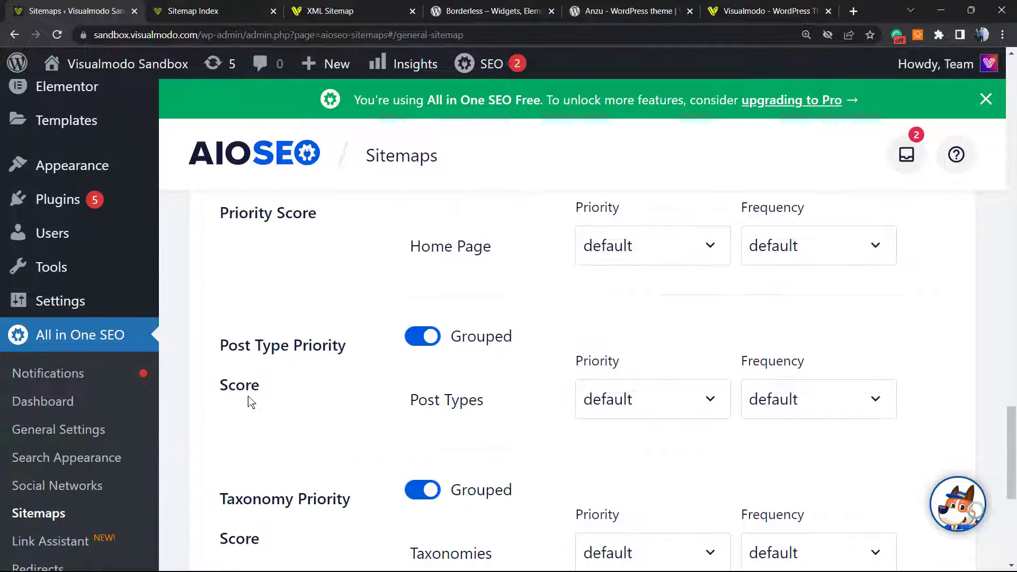
scroll(315, 374, down, 3)
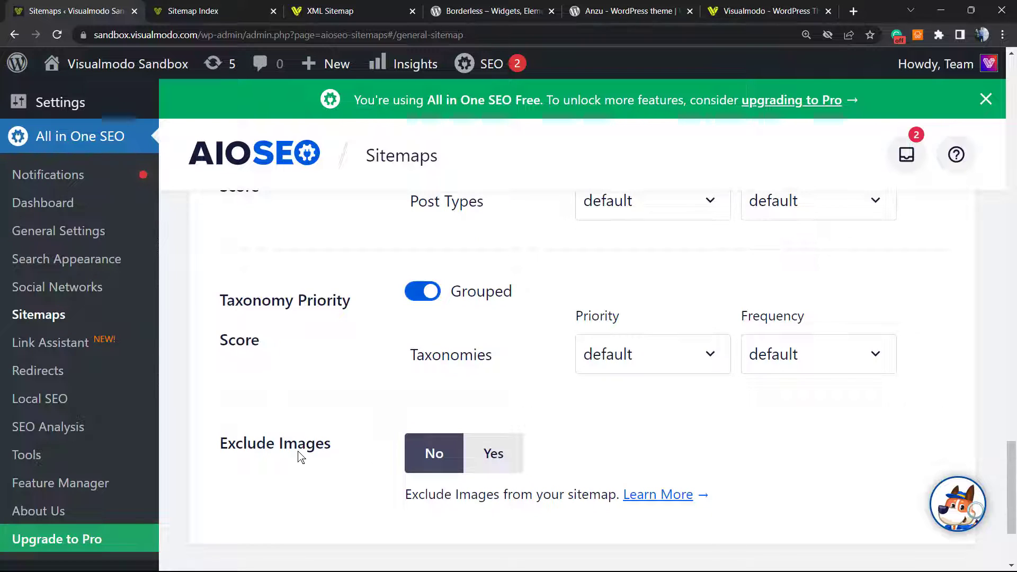
scroll(304, 424, up, 10)
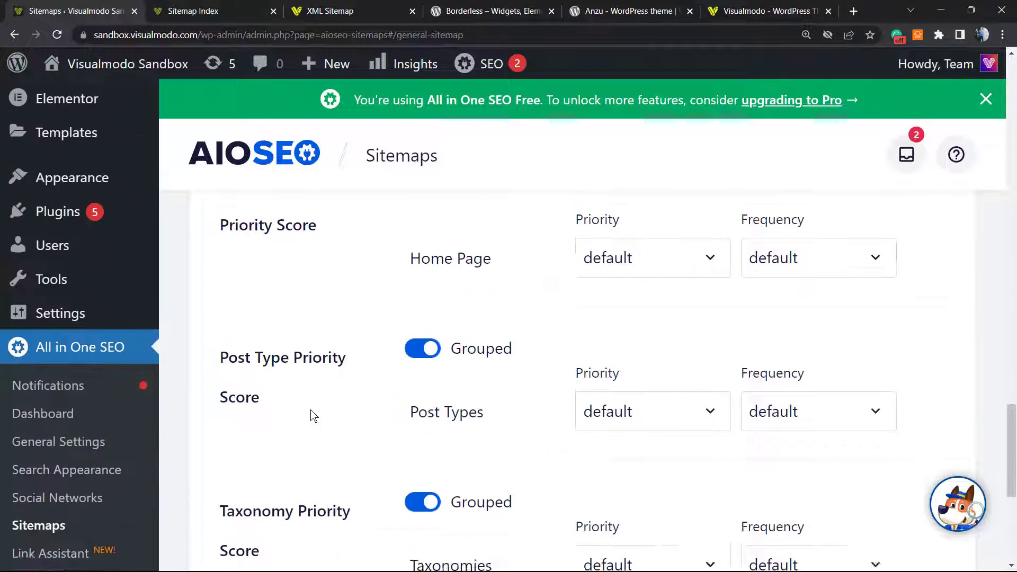
scroll(298, 401, up, 10)
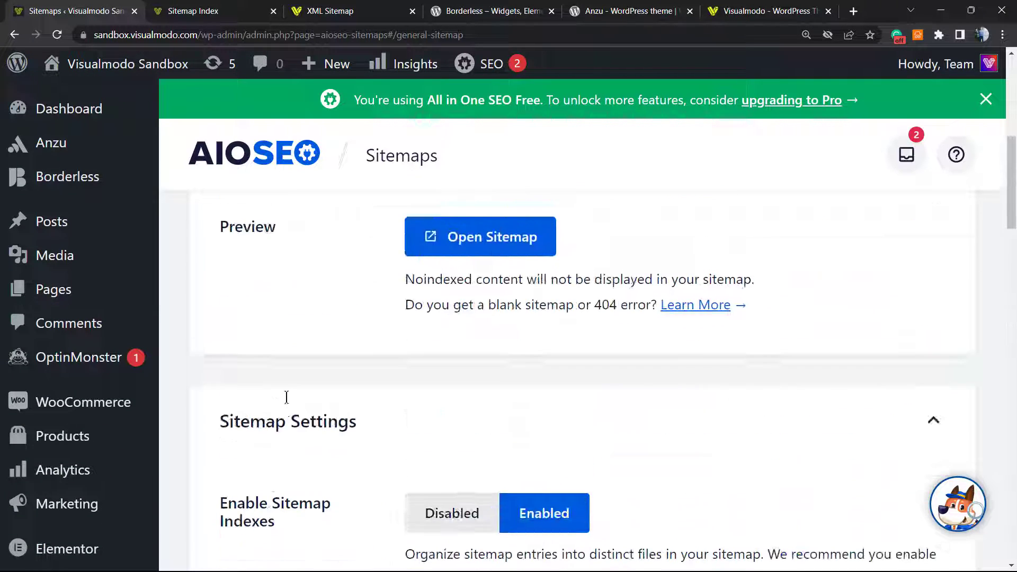
scroll(371, 339, down, 6)
Save the sitemap changes, check the sandbox sitemap index, then return to the Sitemaps settings.
scroll(530, 318, up, 7)
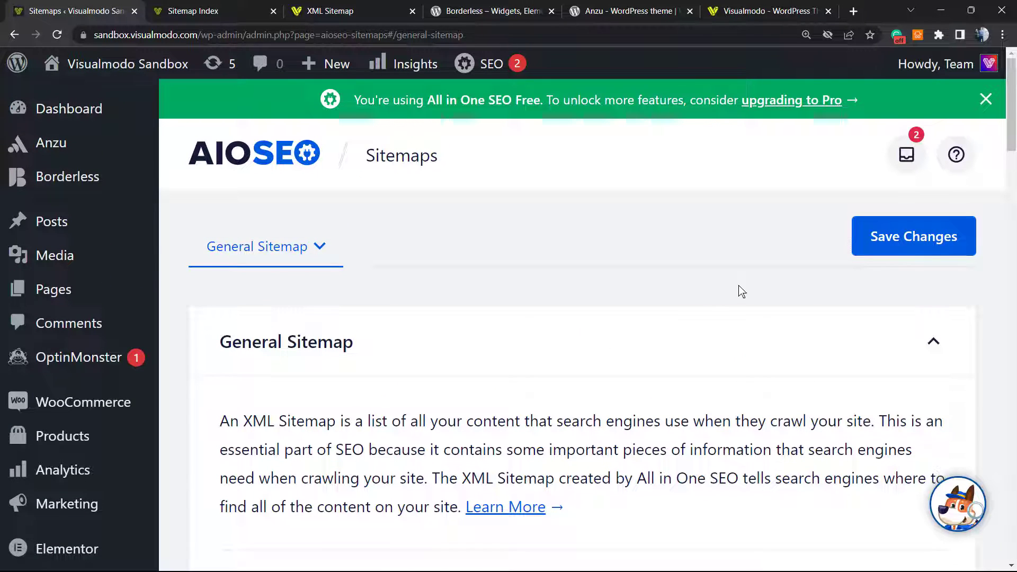
click(909, 238)
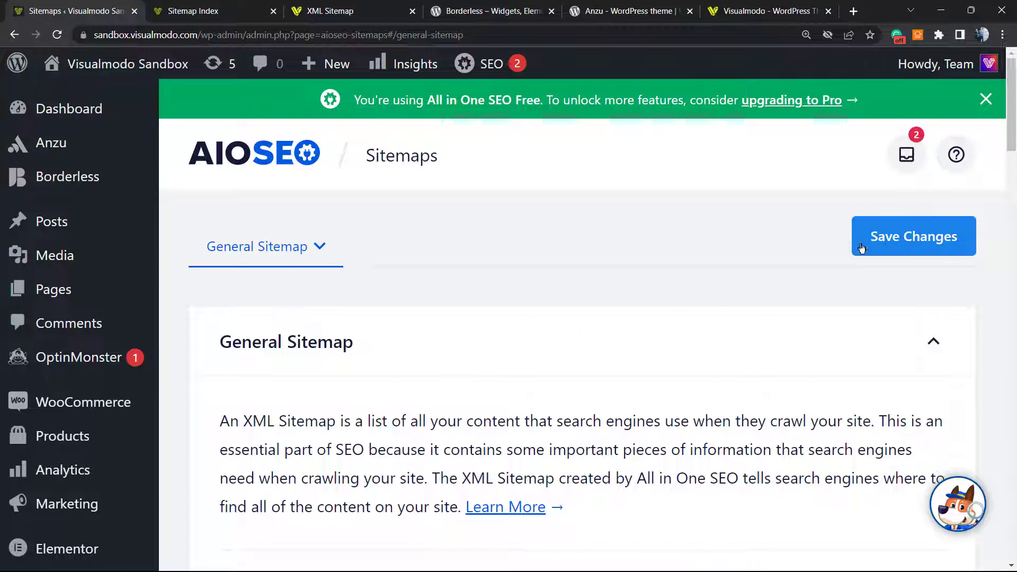
click(205, 7)
click(115, 7)
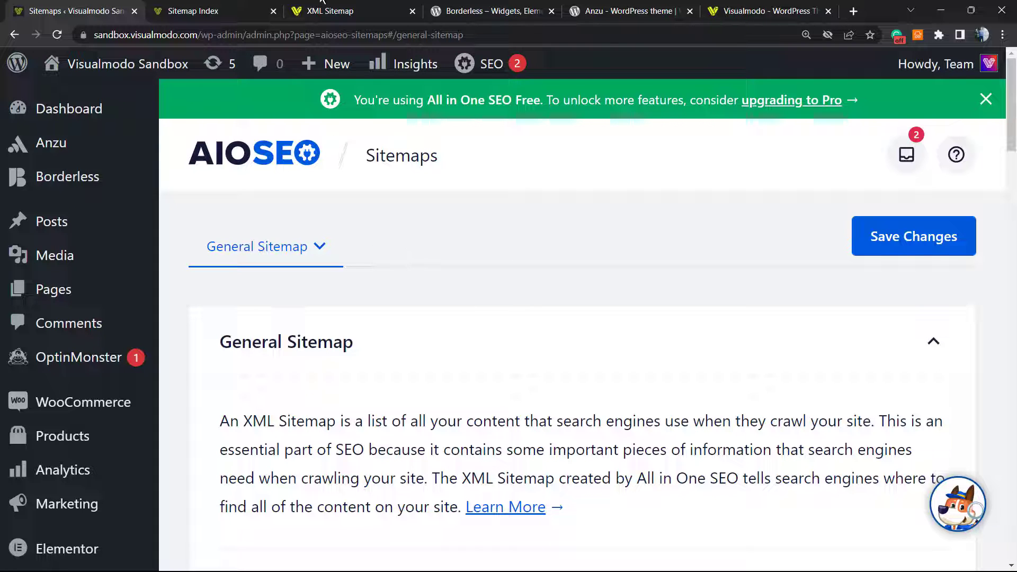
View the Borderless plugin's directory page, highlighting its name, then head back to the sitemap settings.
click(477, 12)
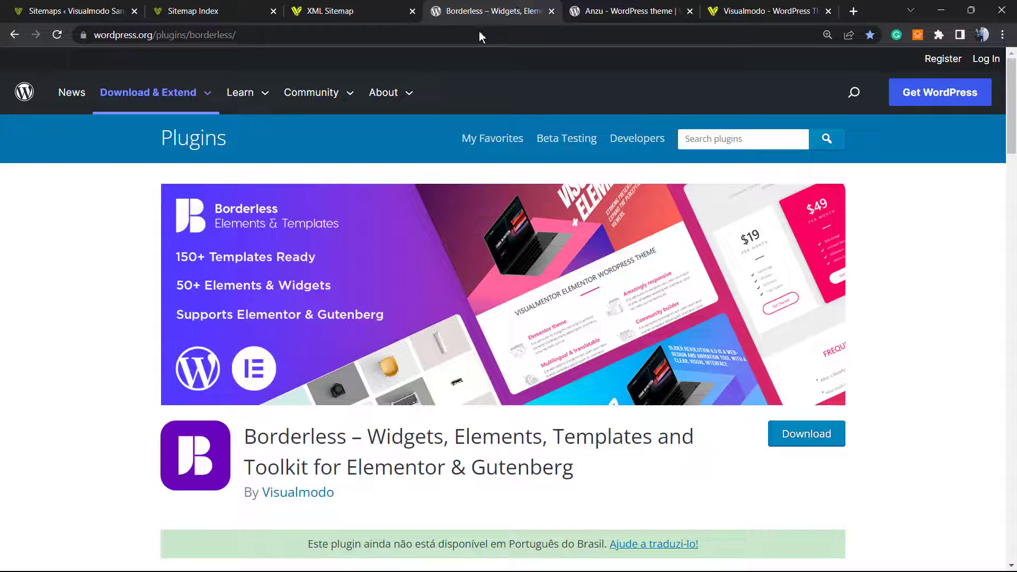
double_click(284, 438)
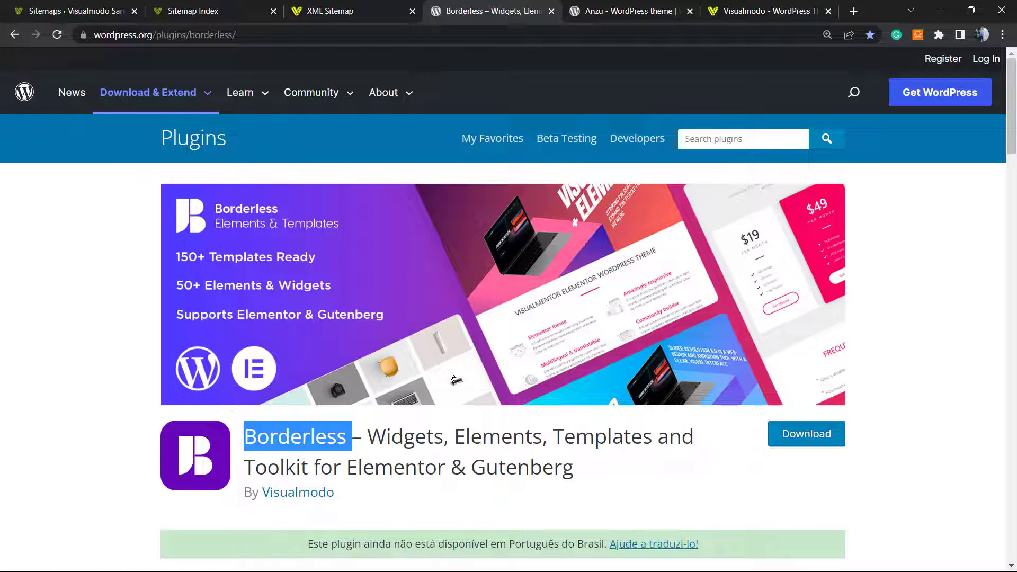
click(125, 8)
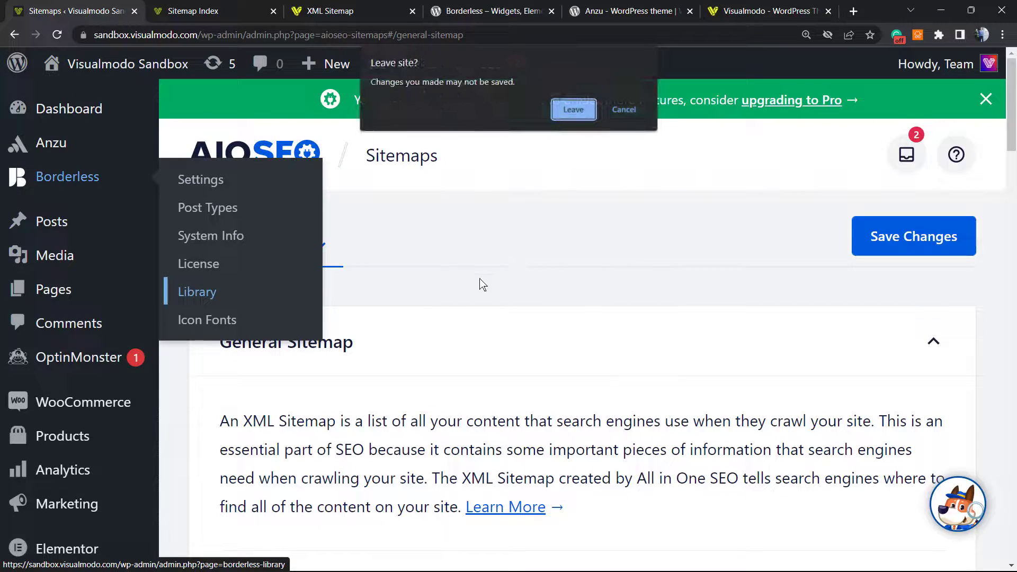
Leave the page and browse Borderless's zoomed-out template library (Plant Shop, Yoga, Business, Winery, Dentist).
click(586, 112)
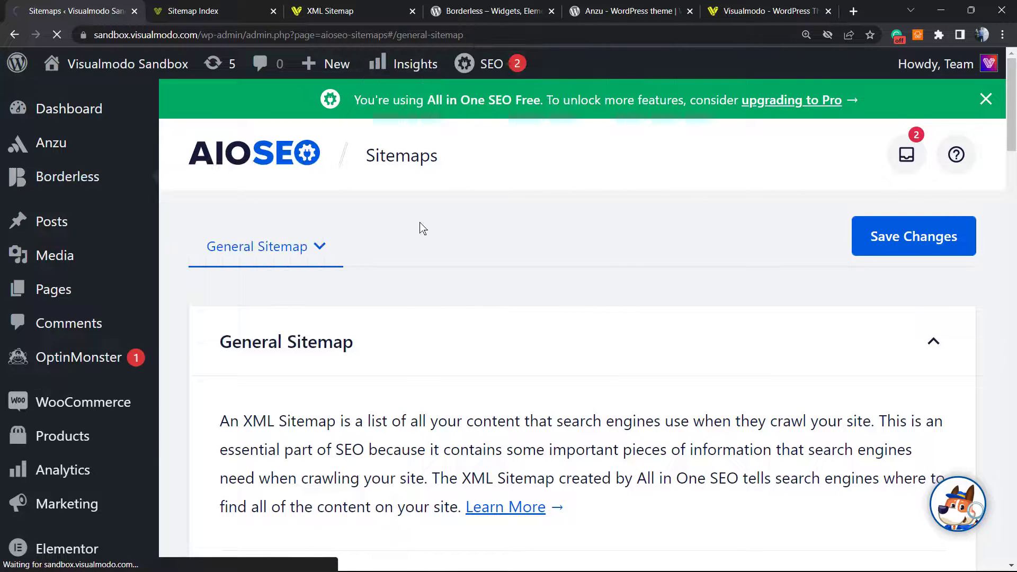
scroll(455, 266, down, 5)
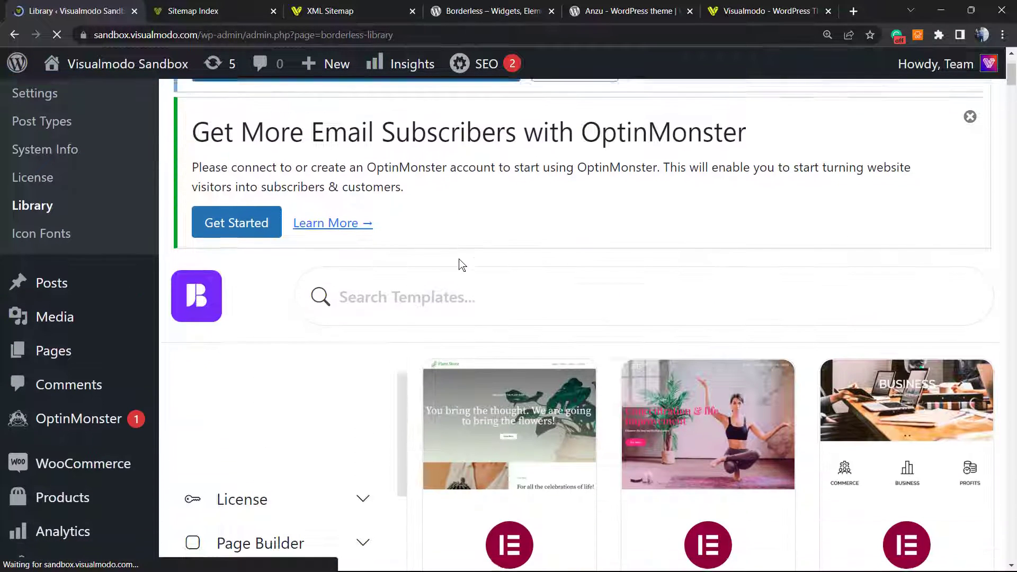
scroll(445, 261, down, 5)
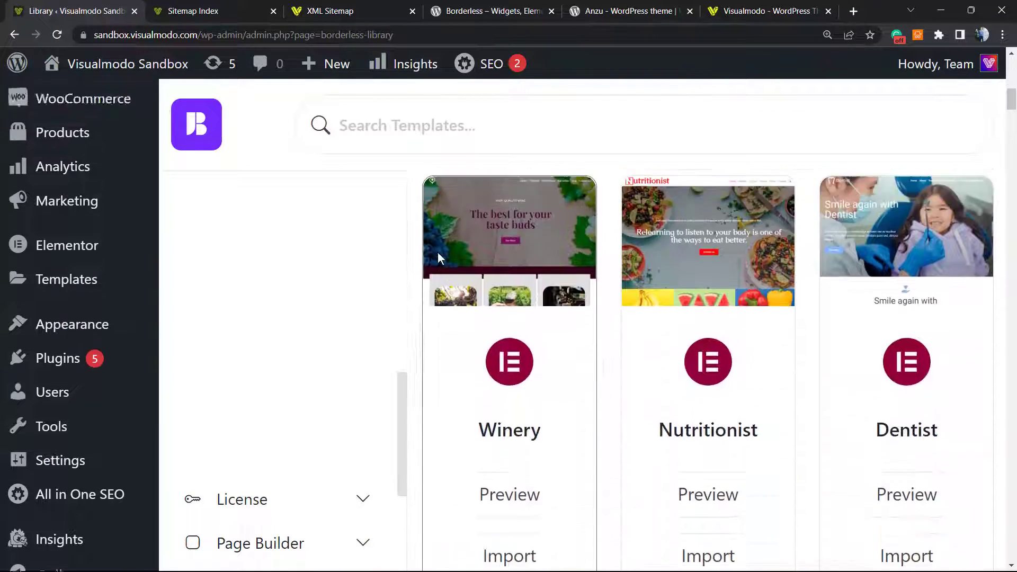
scroll(464, 275, up, 9)
key(ctrl+minus)
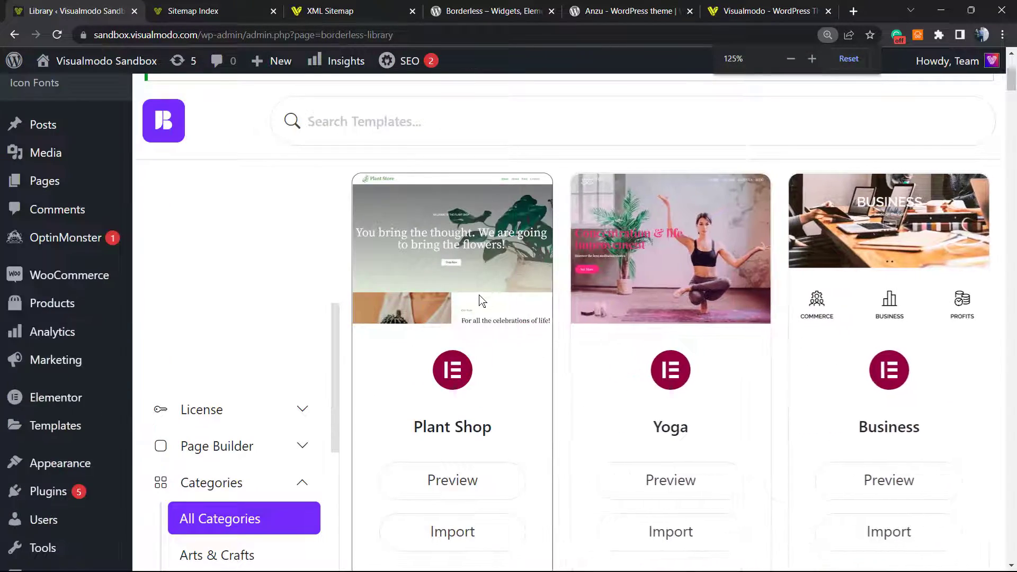
scroll(386, 335, down, 3)
scroll(385, 336, up, 6)
scroll(386, 336, up, 1)
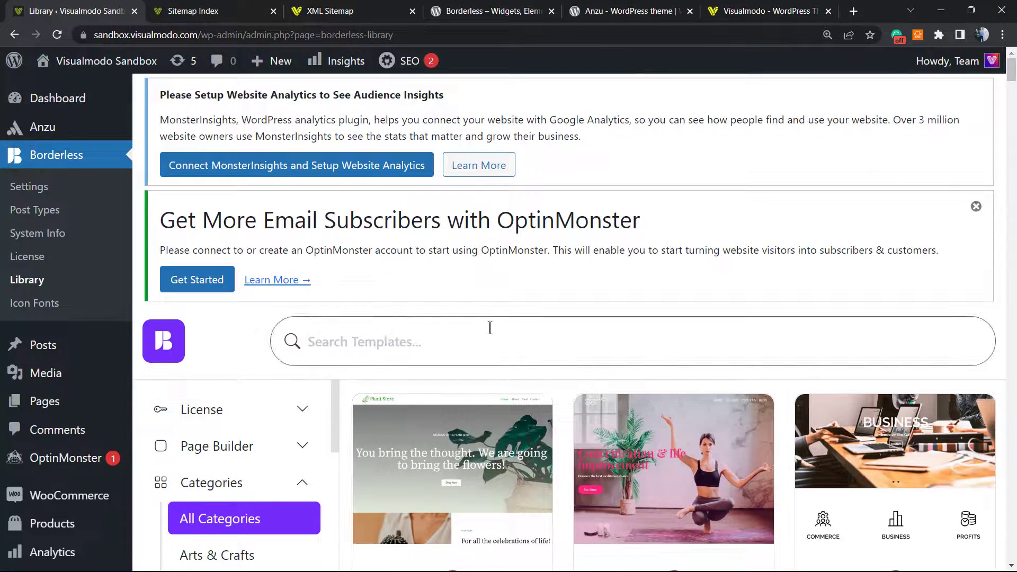
scroll(490, 328, down, 6)
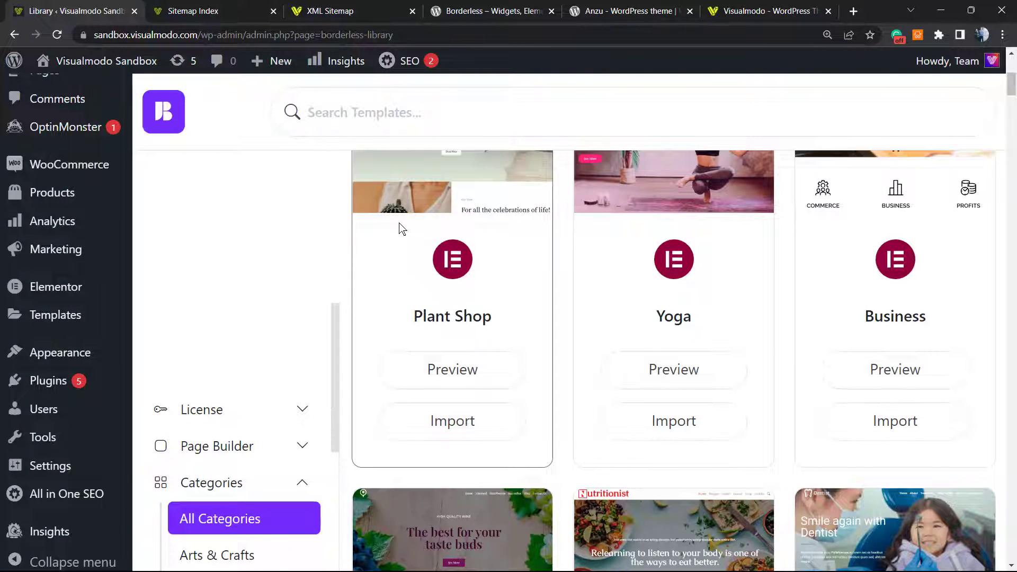
scroll(400, 229, down, 3)
scroll(418, 299, down, 2)
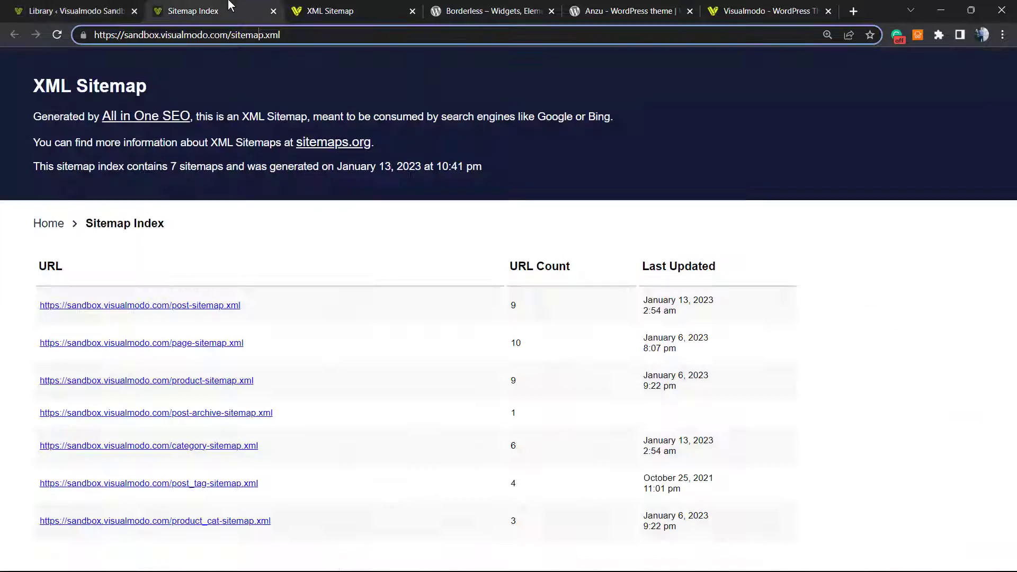
Trim the sandbox sitemap URL to the site root and scroll through the winery homepage.
click(204, 10)
drag(281, 34, 245, 34)
key(BackSpace)
key(BackSpace)
key(BackSpace)
key(BackSpace)
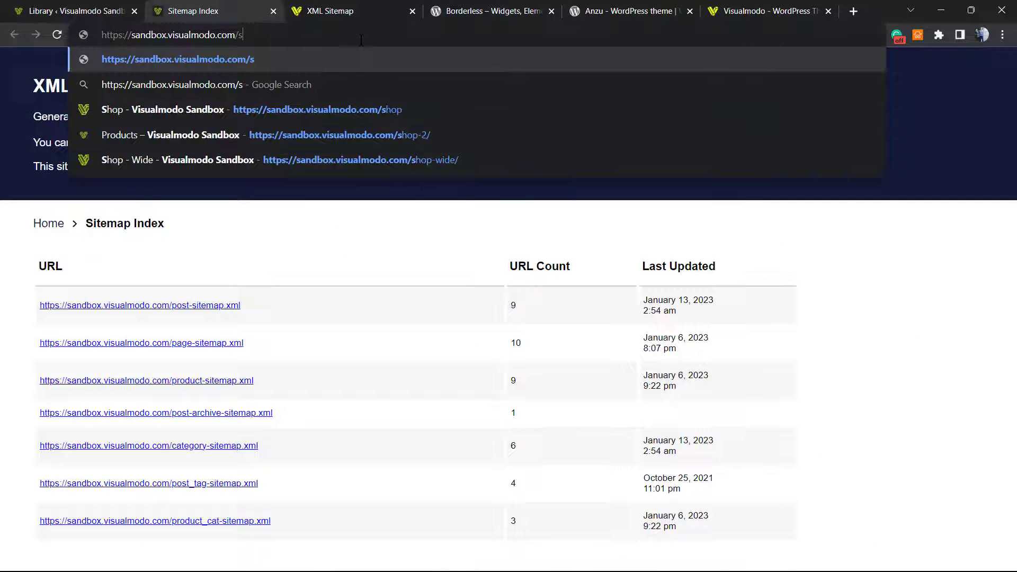
click(327, 62)
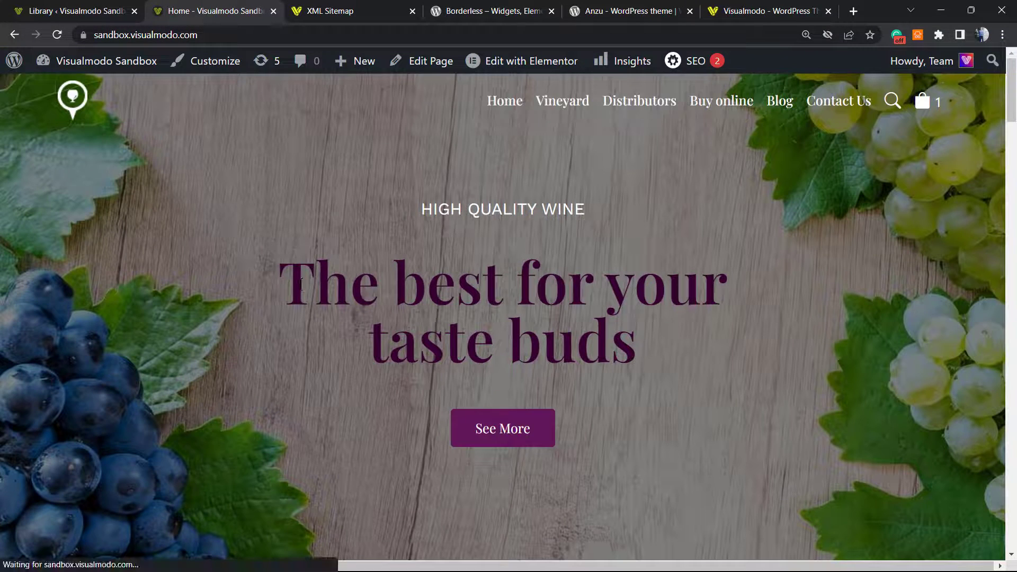
scroll(281, 289, down, 15)
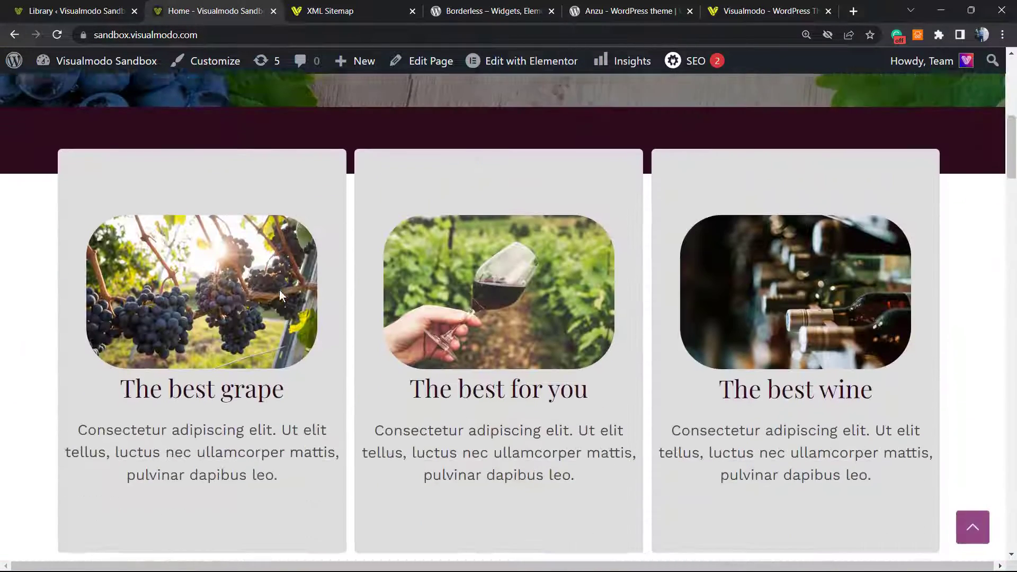
scroll(278, 296, down, 20)
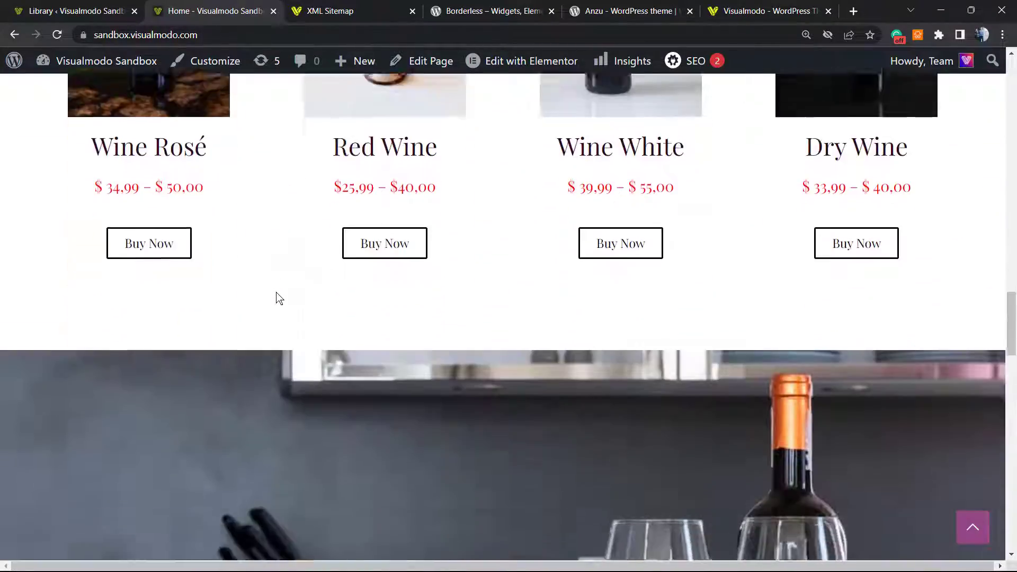
scroll(265, 295, down, 8)
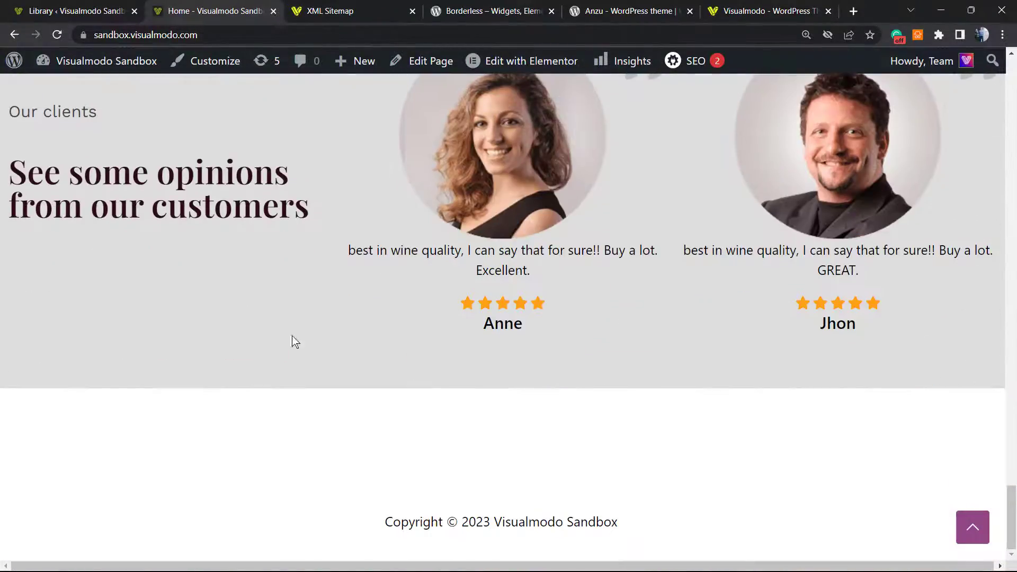
scroll(385, 374, up, 20)
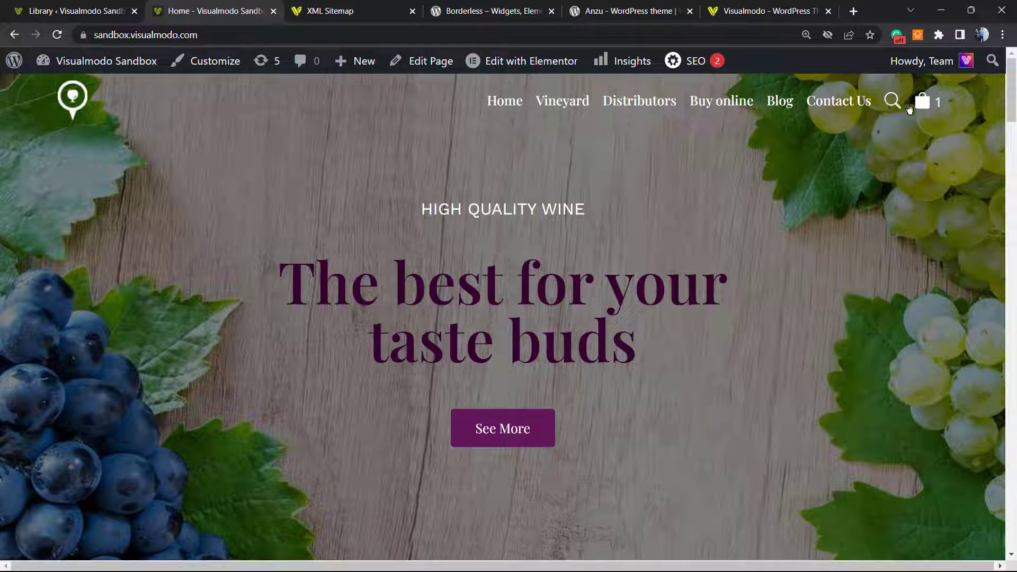
Show the Anzu theme's directory page by Visualmodo, highlighting its name (version 1.1.0, 90+ installations).
click(361, 9)
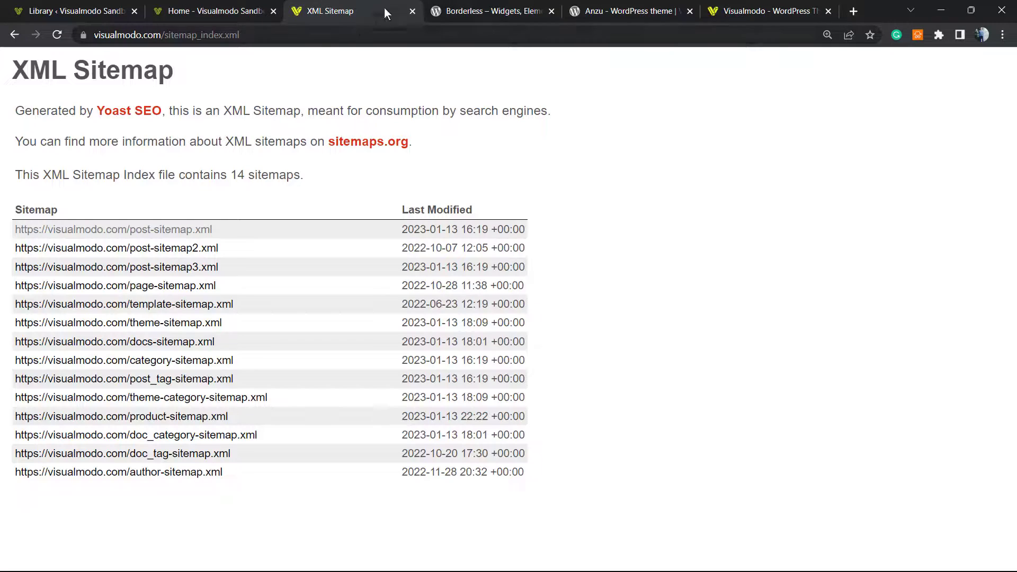
click(607, 6)
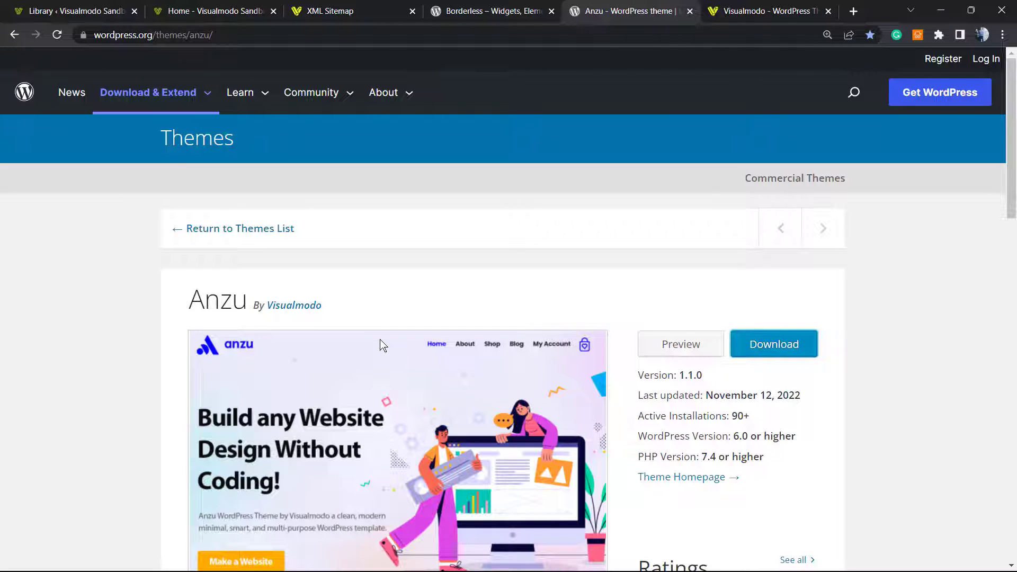
double_click(219, 294)
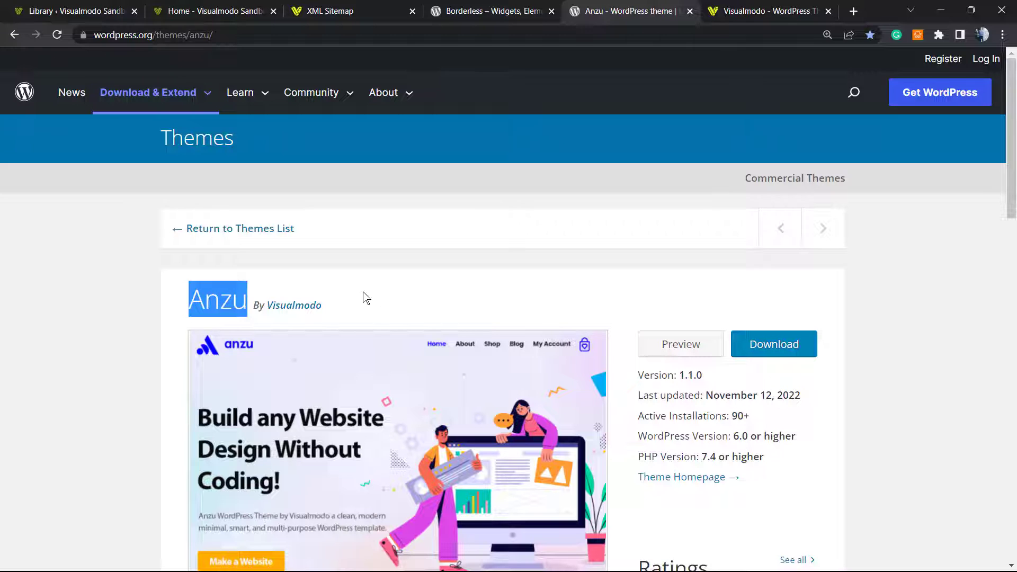
scroll(342, 324, down, 4)
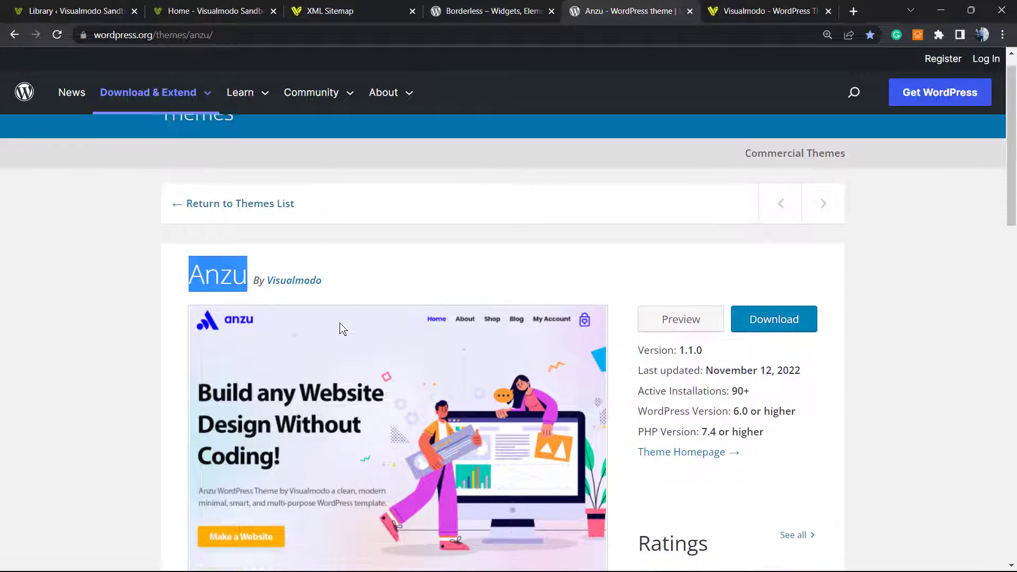
scroll(318, 333, up, 4)
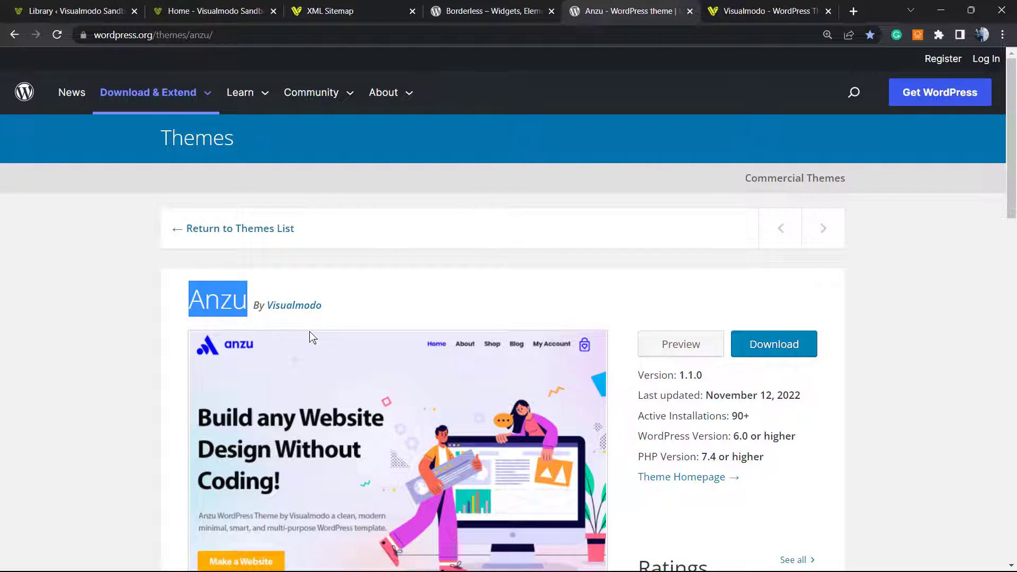
Zoom out on the Visualmodo homepage and scroll through its Starter Templates Library grid.
click(734, 6)
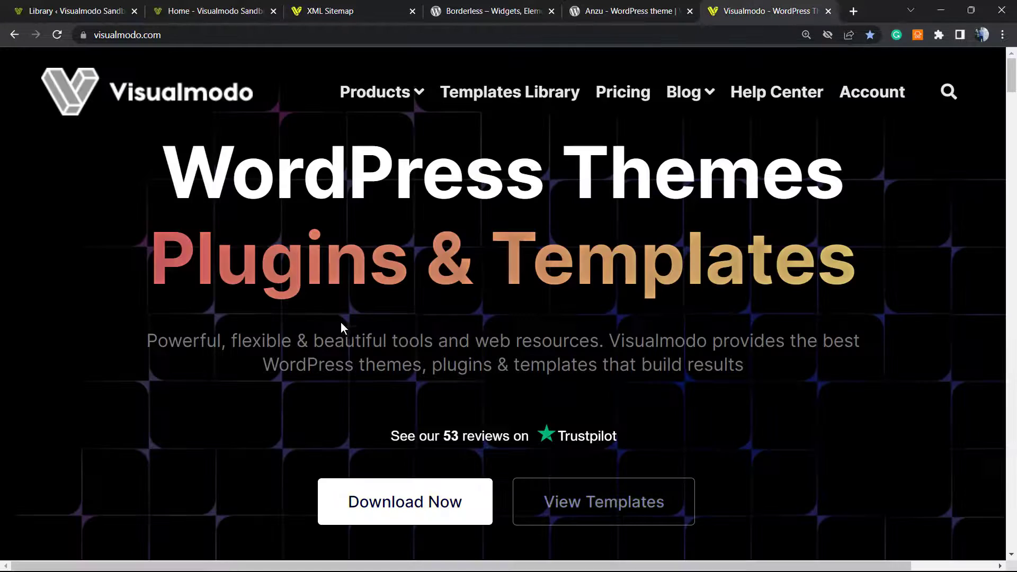
key(ctrl+minus)
key(ctrl+minus)
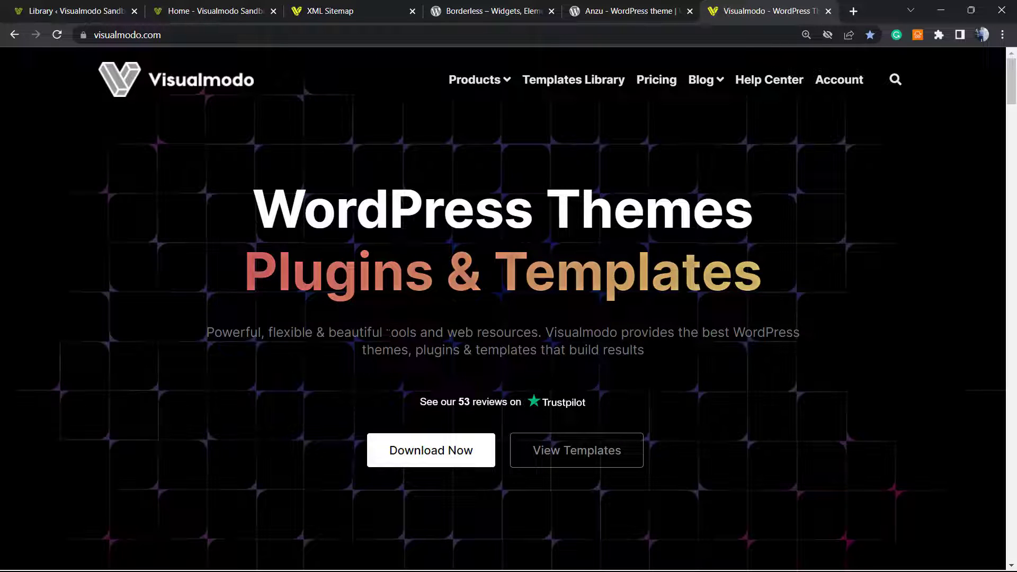
click(582, 99)
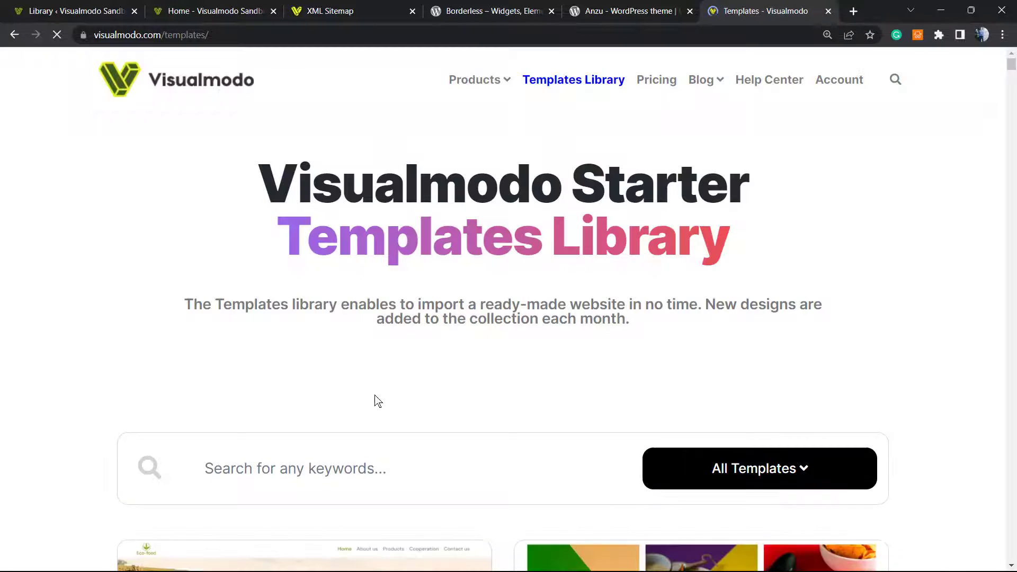
scroll(300, 408, down, 7)
scroll(254, 391, down, 7)
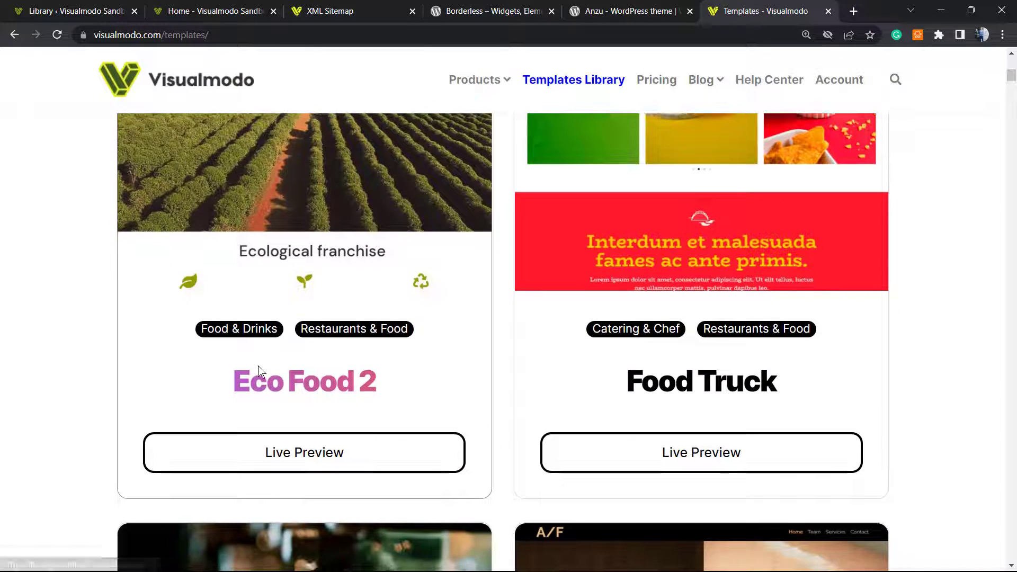
scroll(252, 379, down, 14)
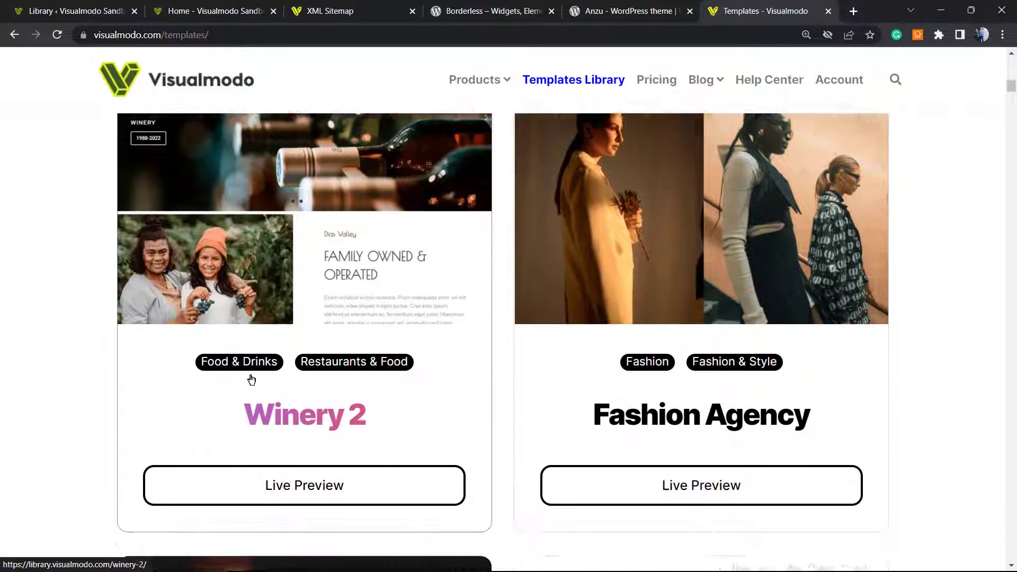
scroll(495, 392, down, 17)
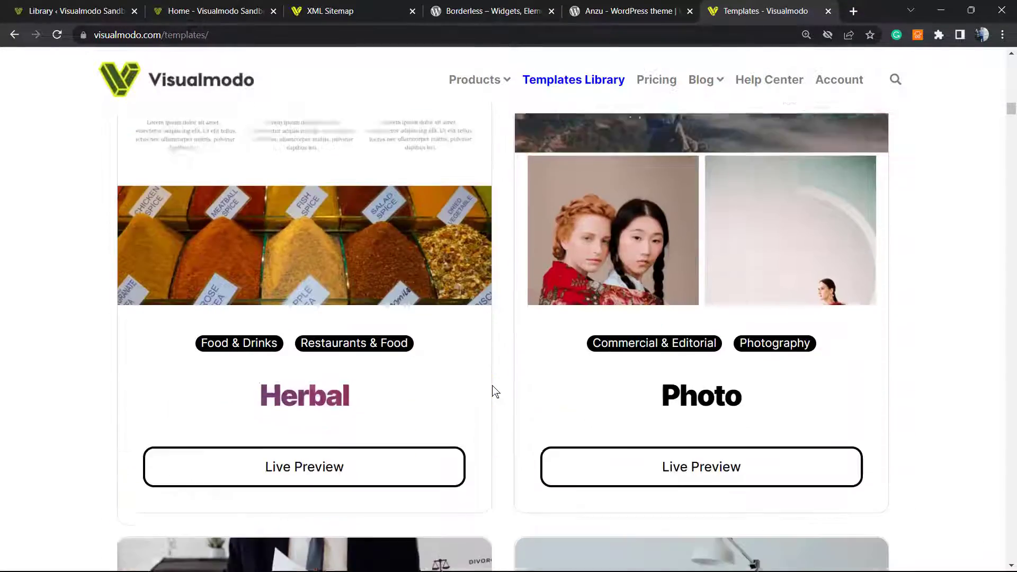
scroll(494, 393, down, 17)
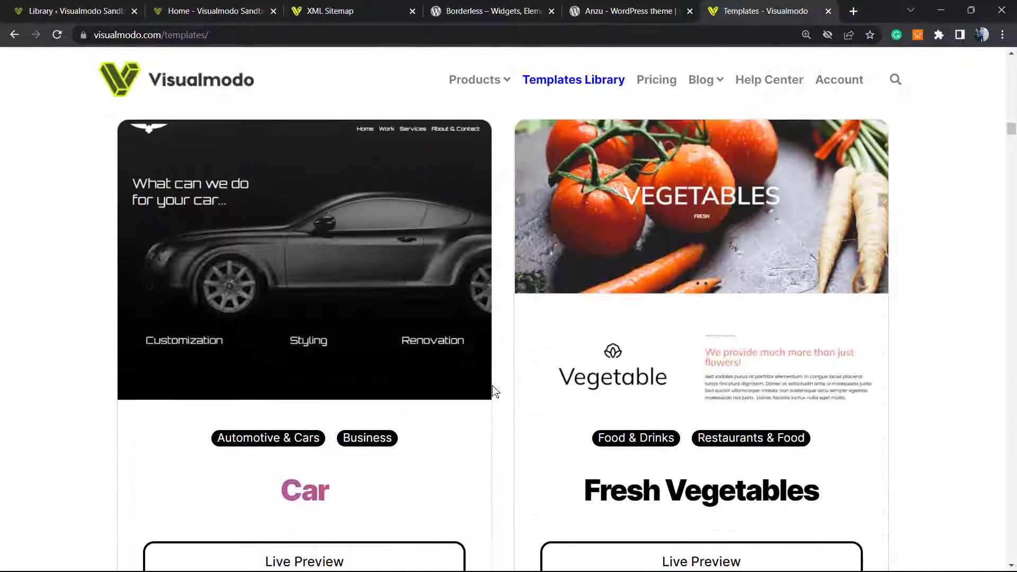
scroll(480, 386, down, 8)
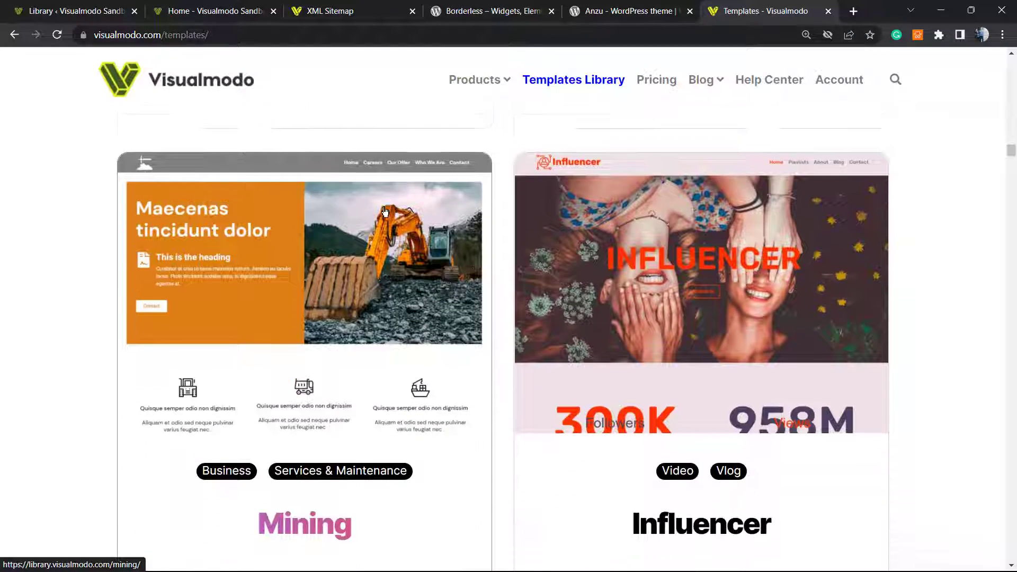